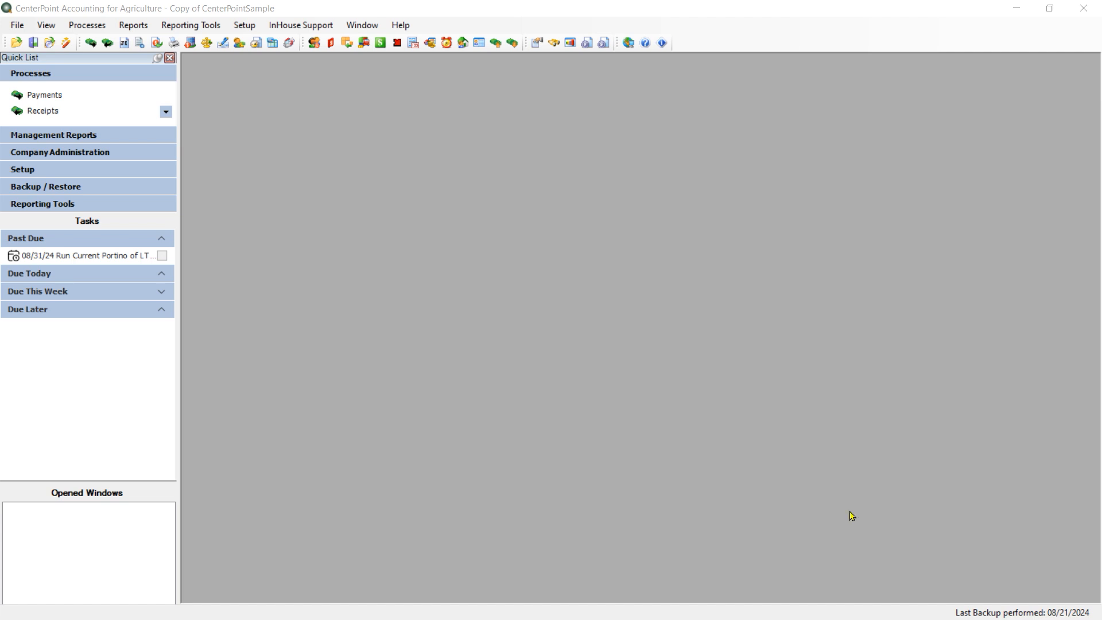
Step: Create a new budget from the budget setup and name it "2025 Crop Budget"
left_click(192, 28)
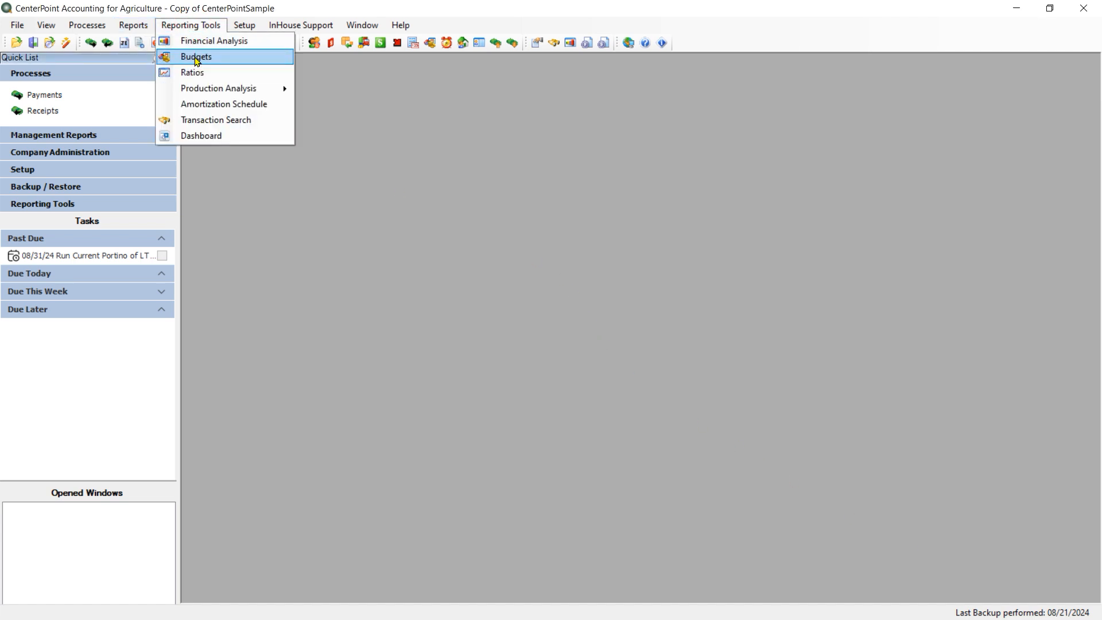
mouse_move(245, 27)
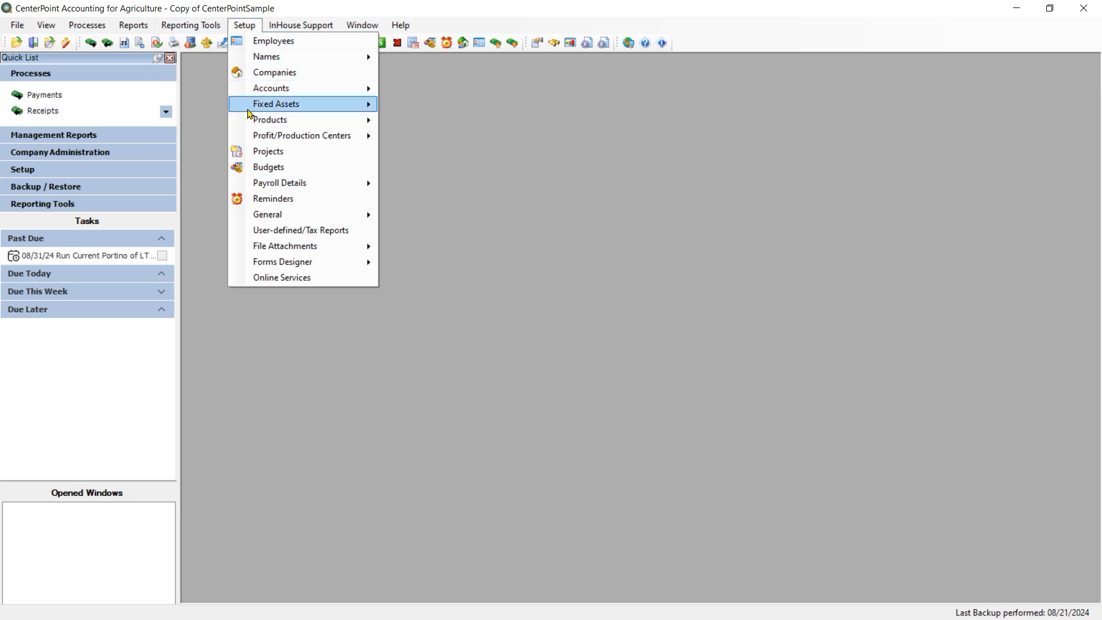
left_click(267, 167)
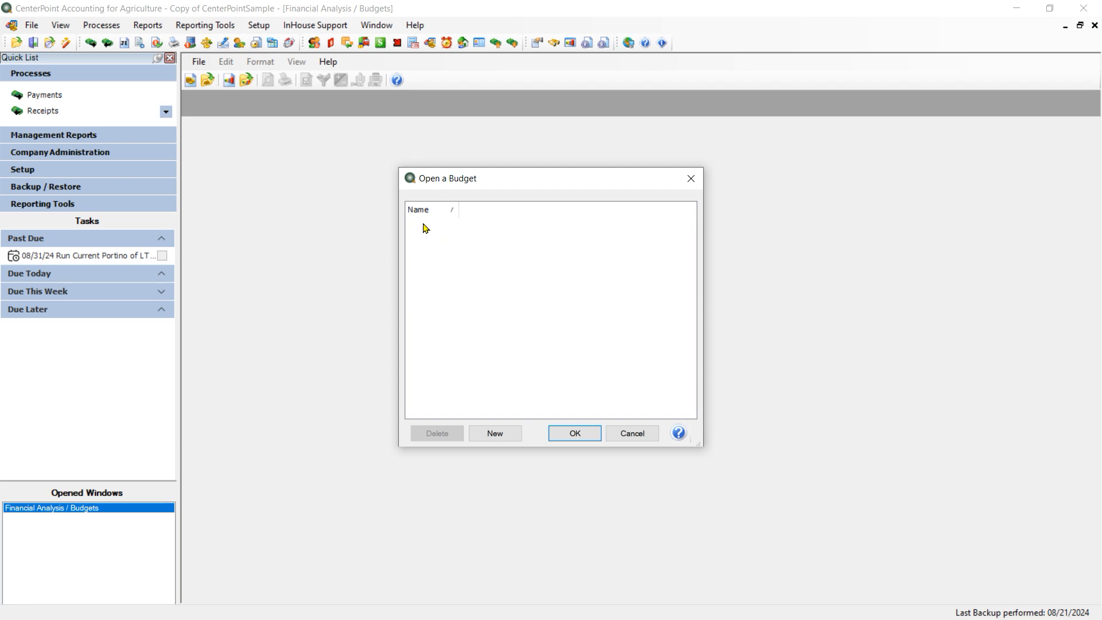
left_click(498, 436)
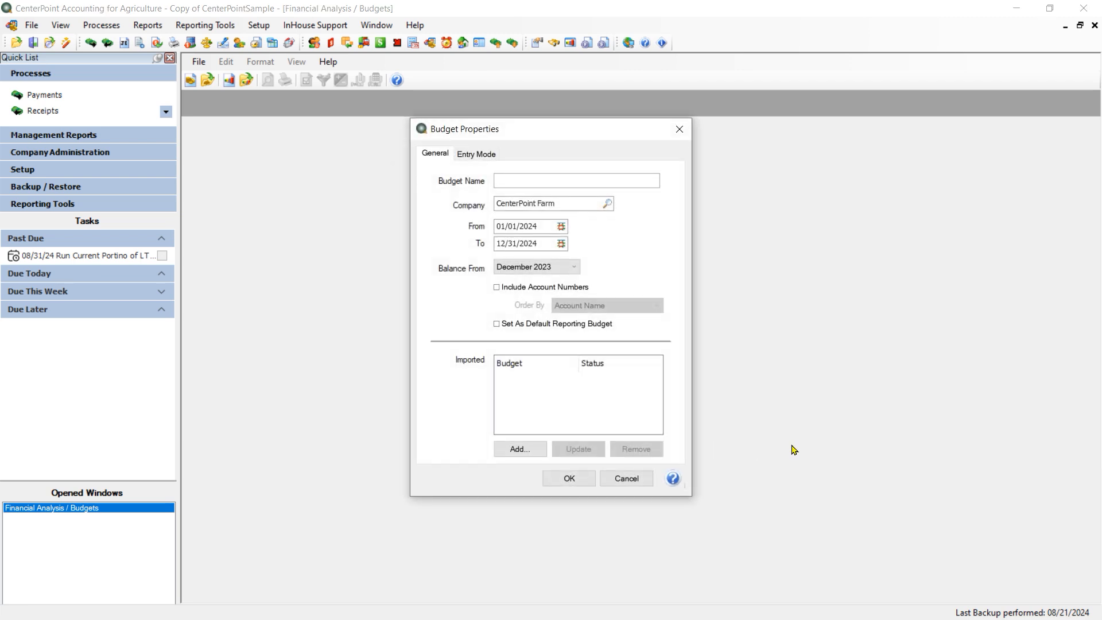
type("2025 Crop Budget")
key("Tab")
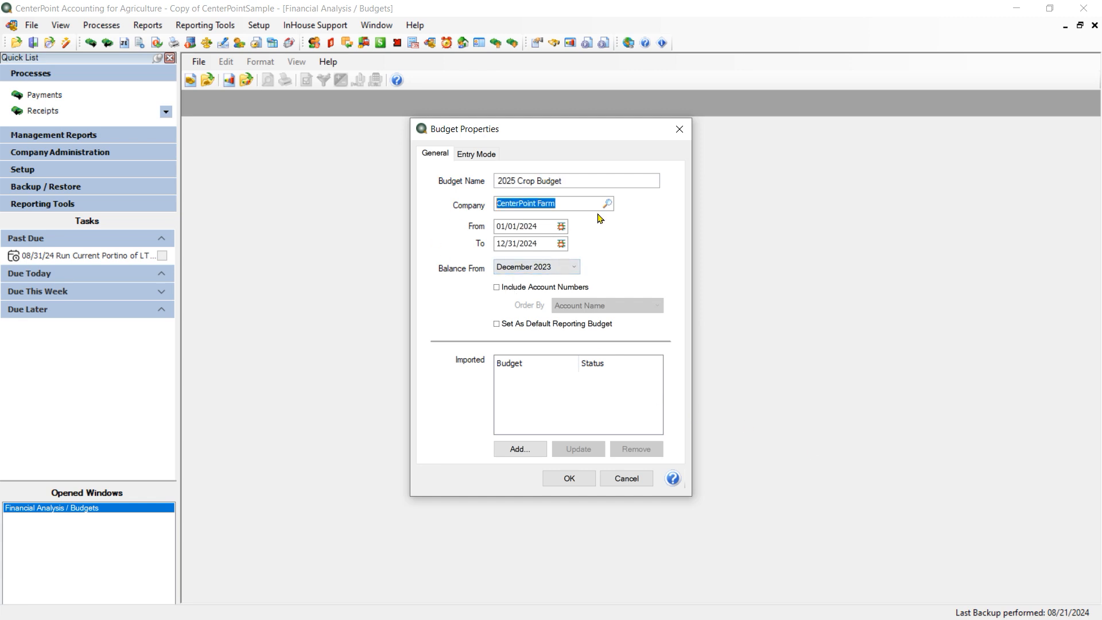
Step: Set the budget period from 01/01/2025 to 12/31/2025
left_click_drag(553, 226, 443, 241)
type("01/01/2025")
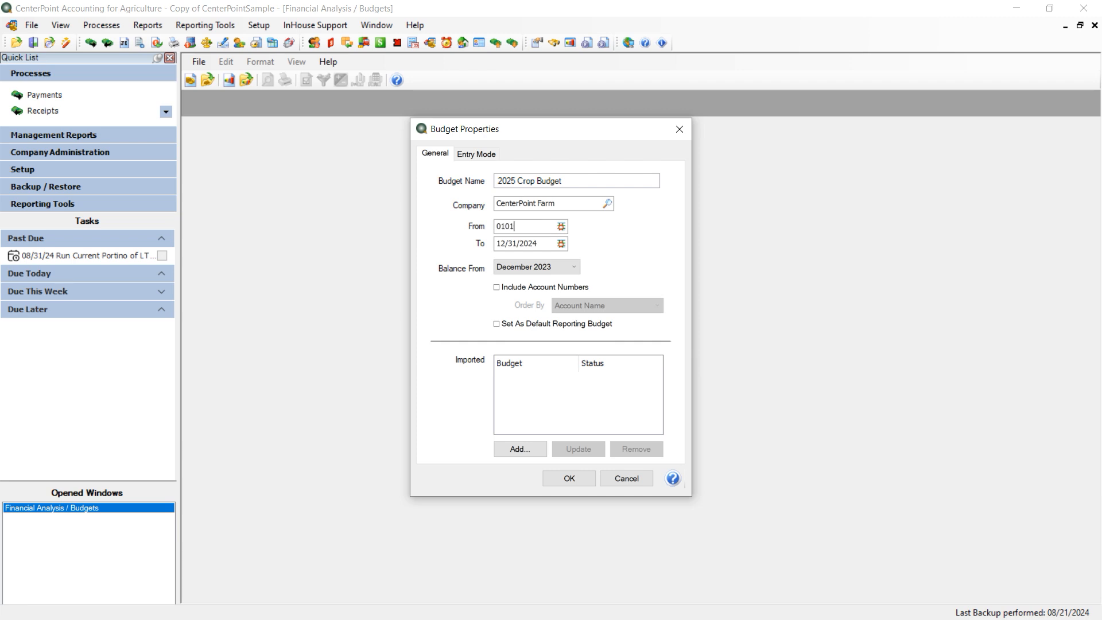
key("Tab")
type("12/")
type("31/2025")
key("Tab")
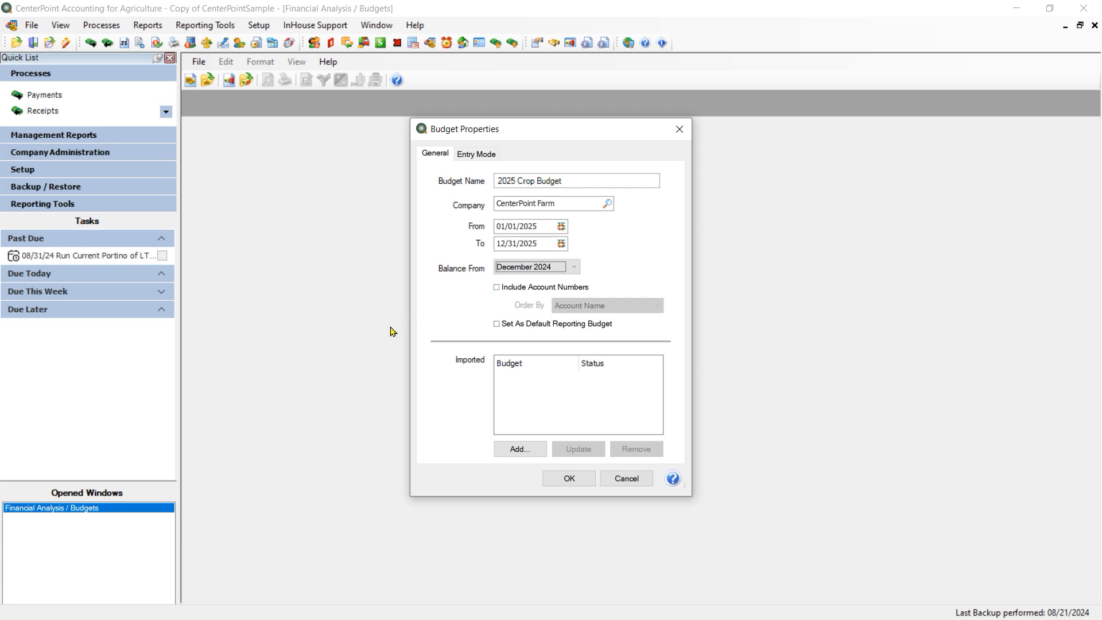
Step: Include account numbers in the budget and order the accounts by Account Number
left_click(497, 288)
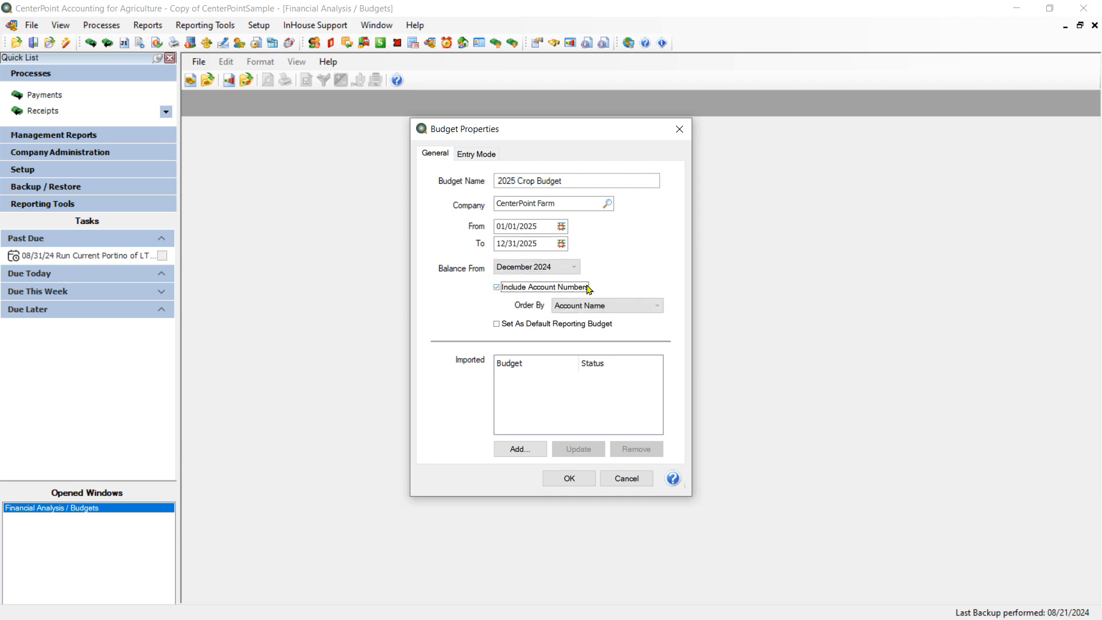
left_click(646, 308)
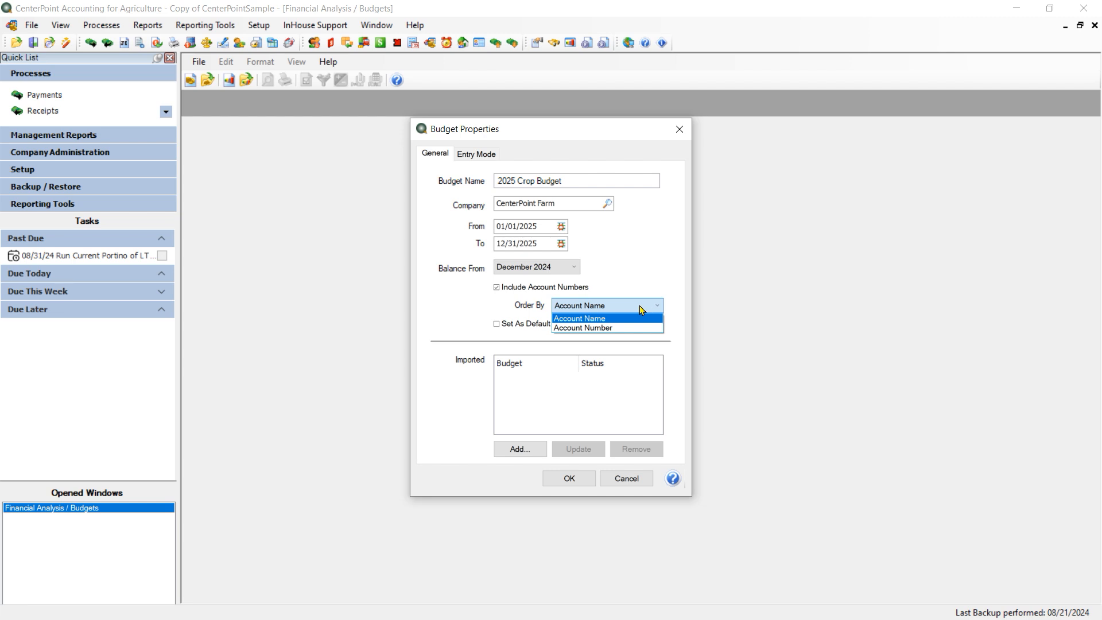
left_click(593, 328)
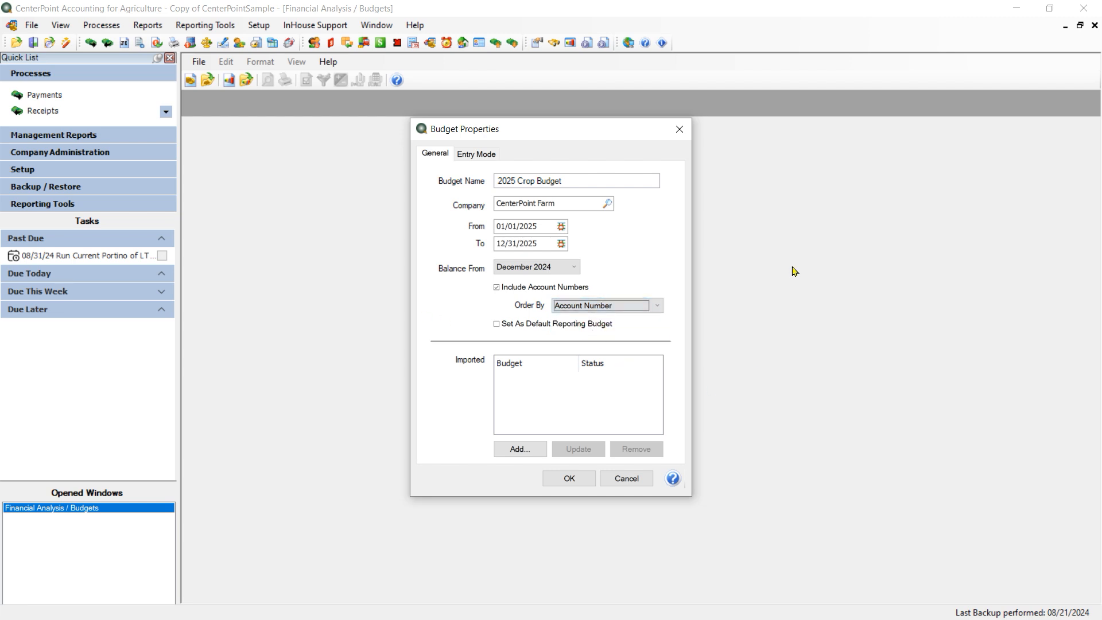
Step: Set the budget's default entry mode to Journal Entry Offset to Cash and accept the budget properties
left_click(492, 158)
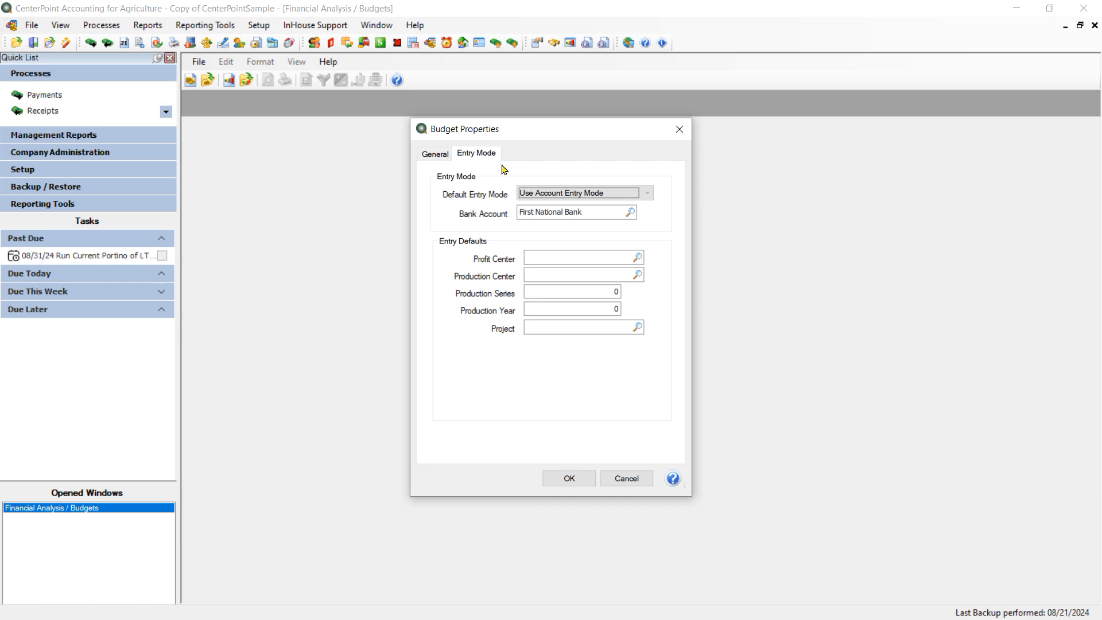
left_click(646, 193)
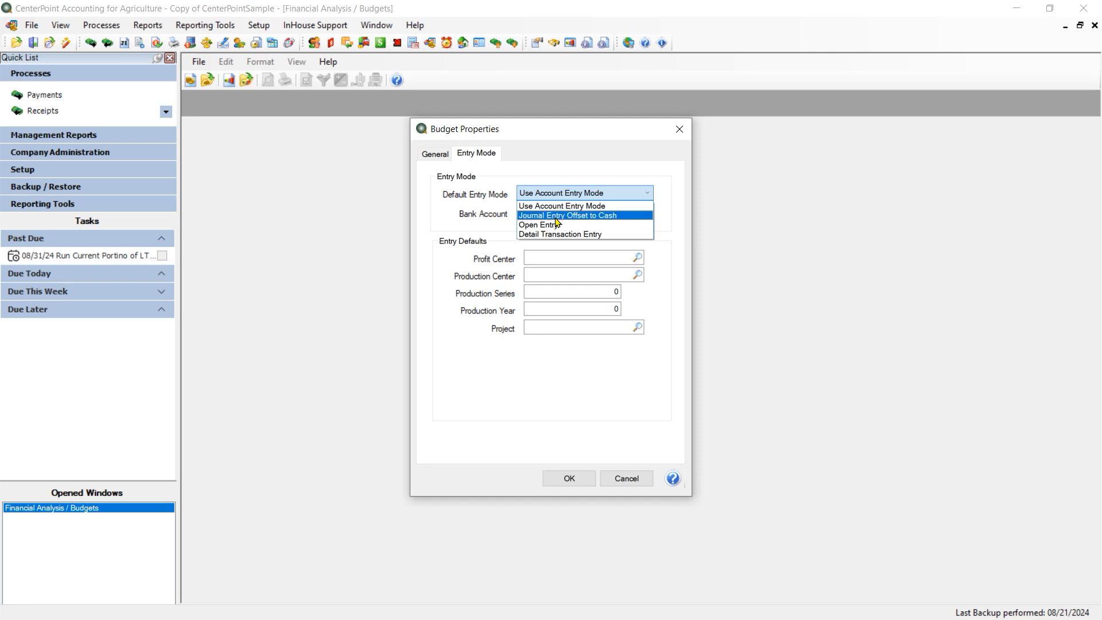
left_click(553, 215)
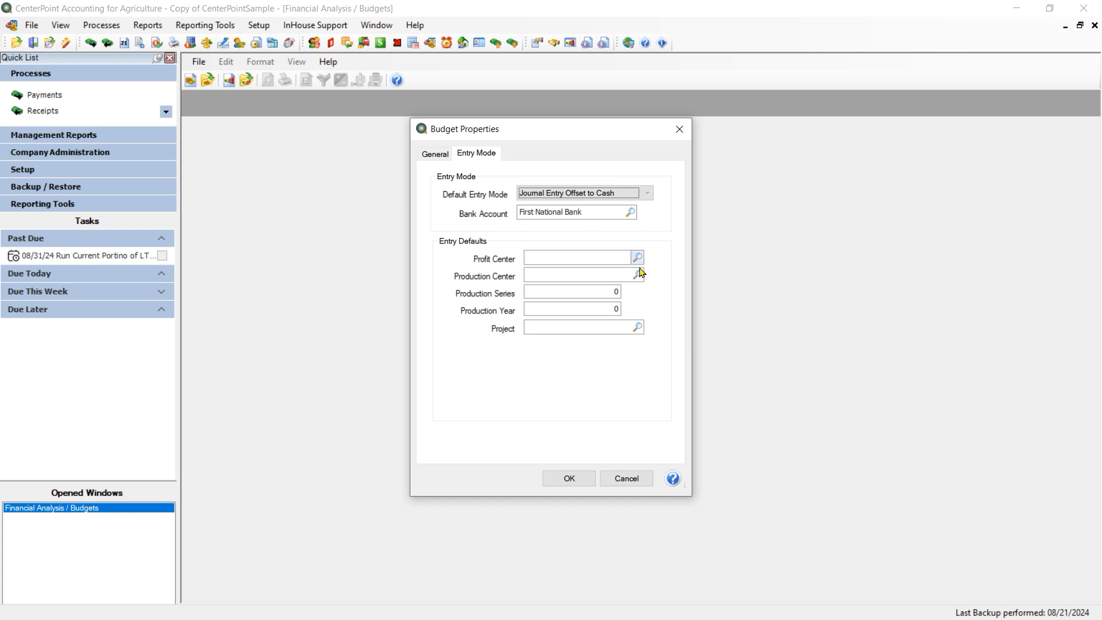
left_click(569, 479)
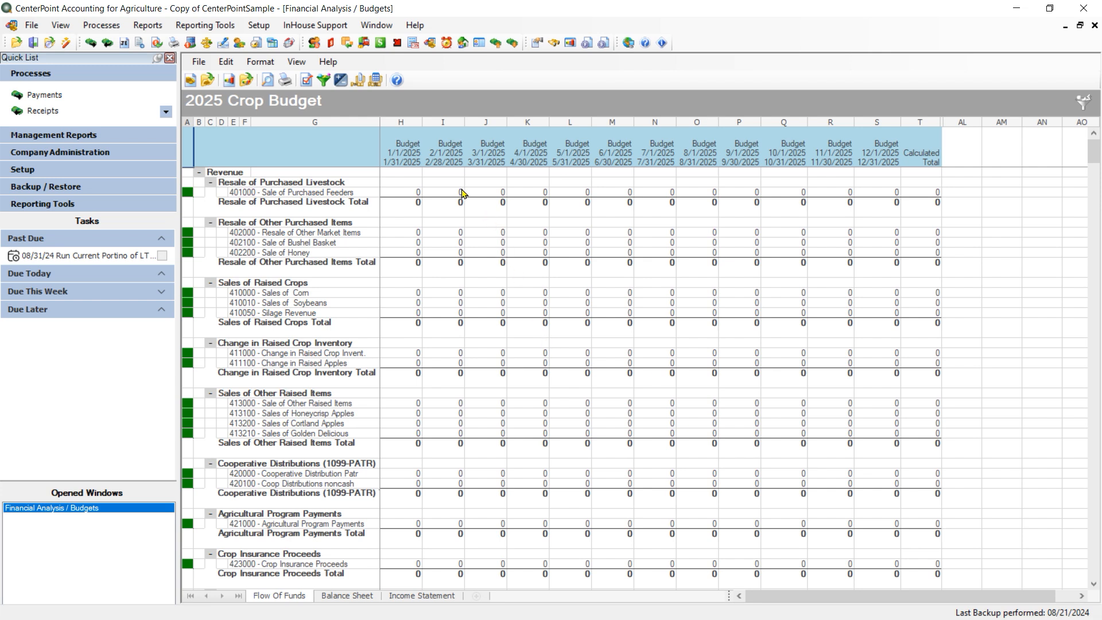
Step: Start preparing an Excel spreadsheet for importing data into the budget and proceed past the wizard's introduction
left_click(198, 62)
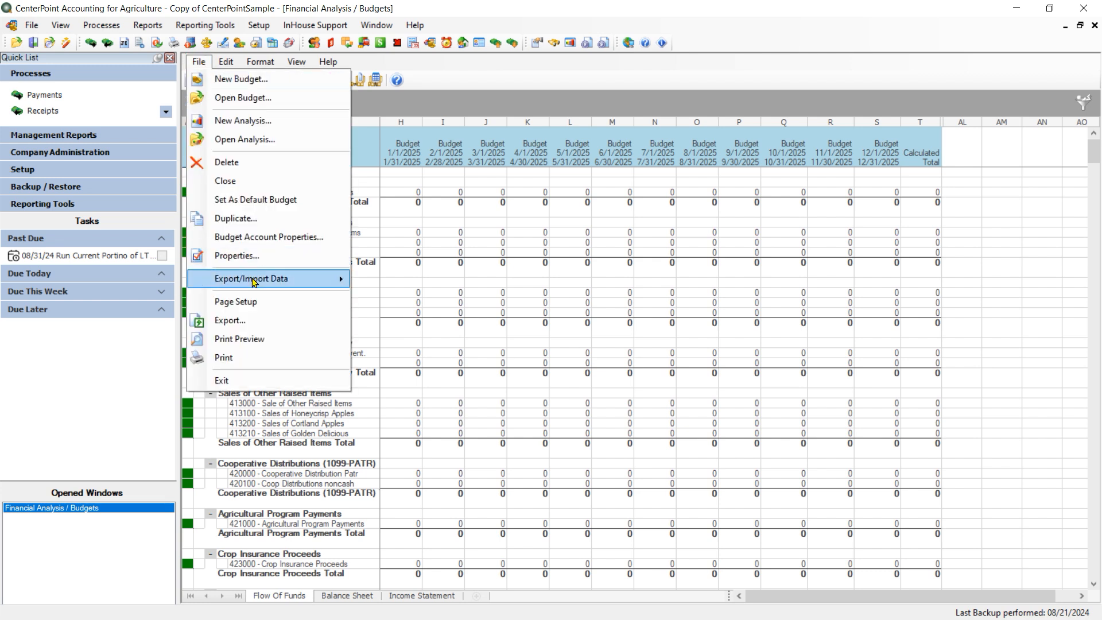
mouse_move(252, 281)
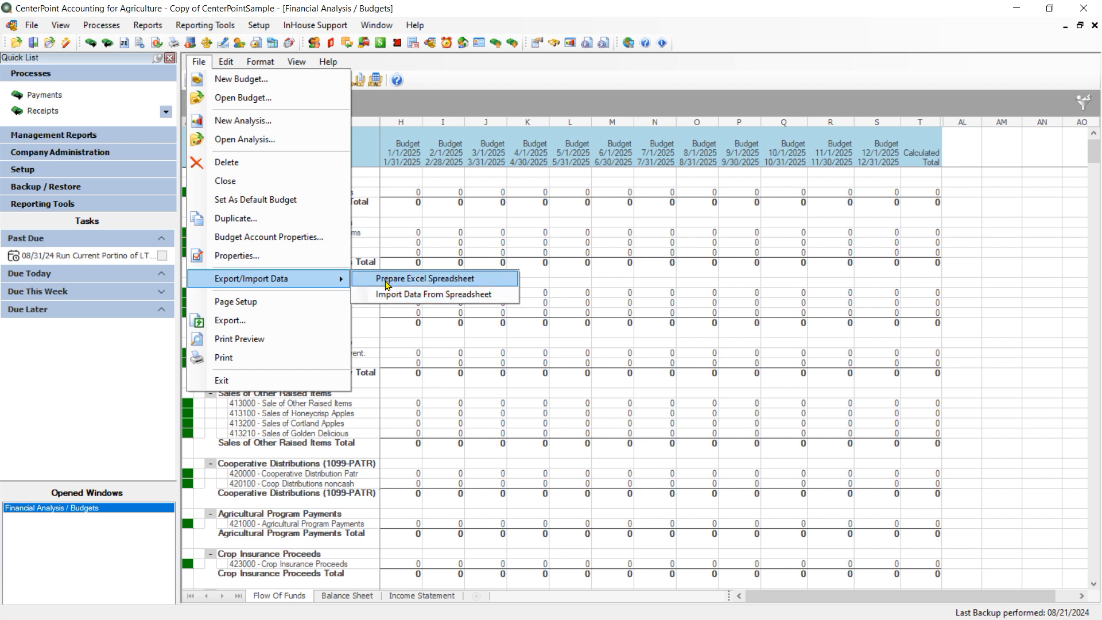
left_click(387, 281)
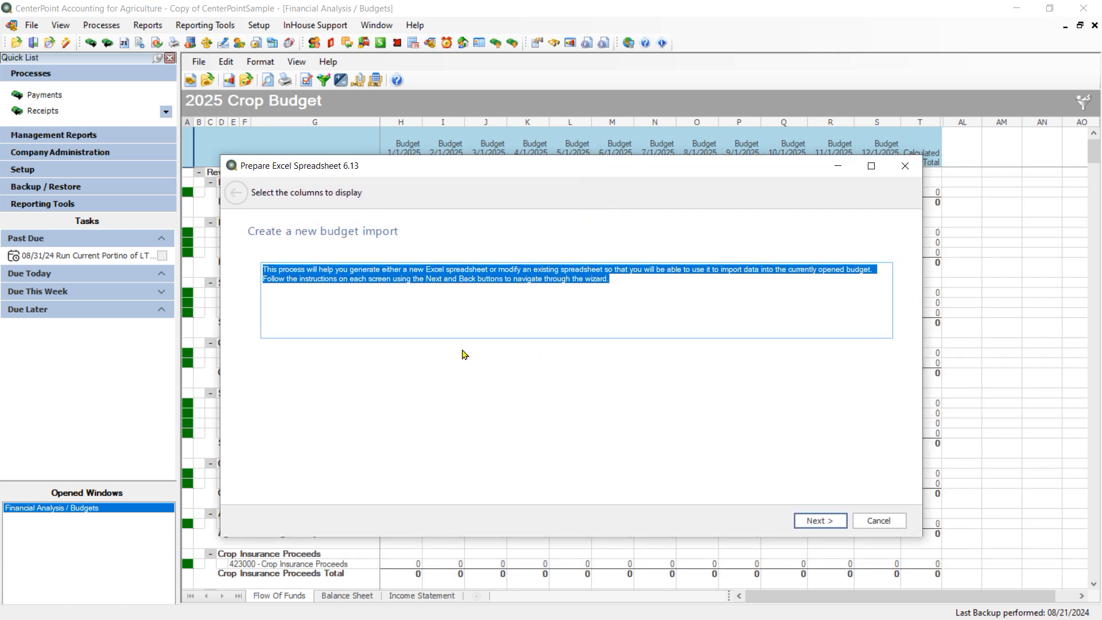
left_click(815, 522)
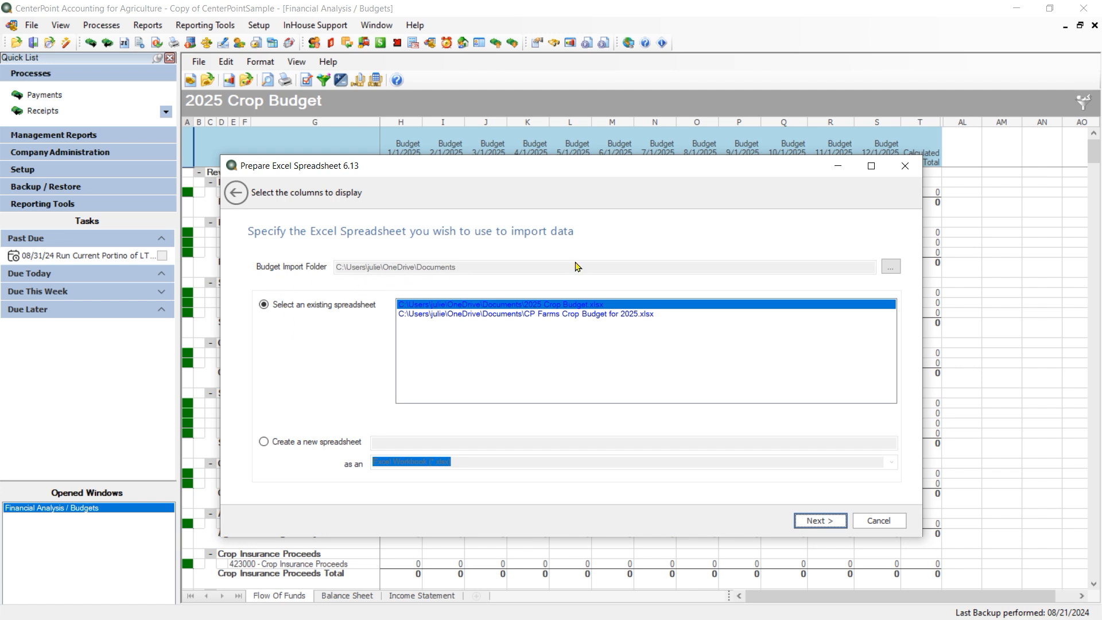
Step: Specify a new import spreadsheet named "Bidget 2025 Crop" as an Excel Workbook (*.xlsx), keeping the existing import folder
left_click(890, 270)
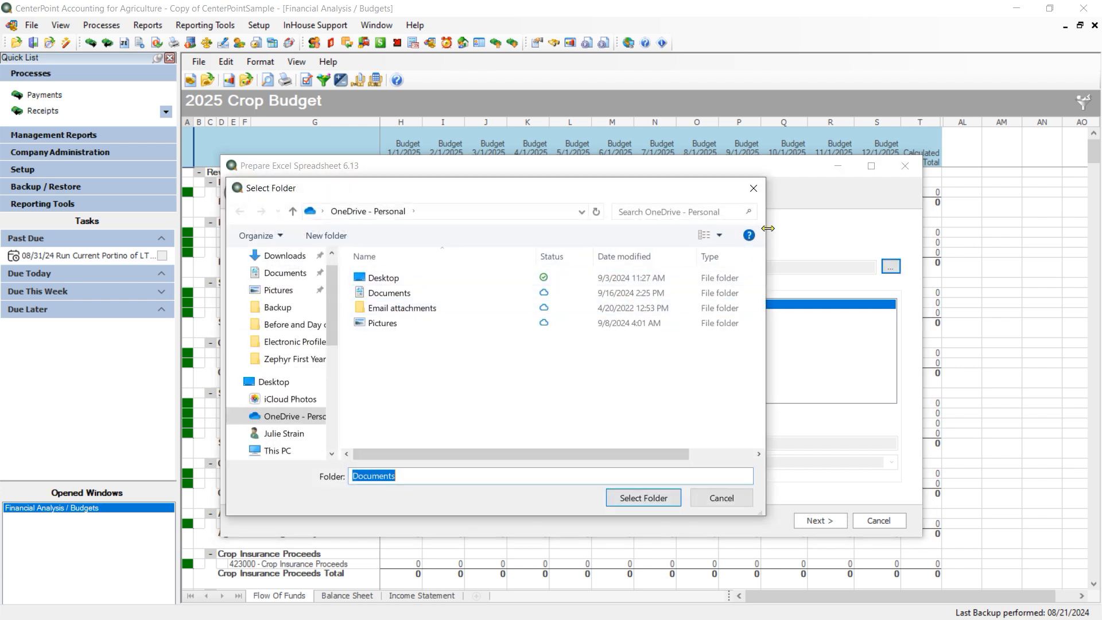
left_click(735, 499)
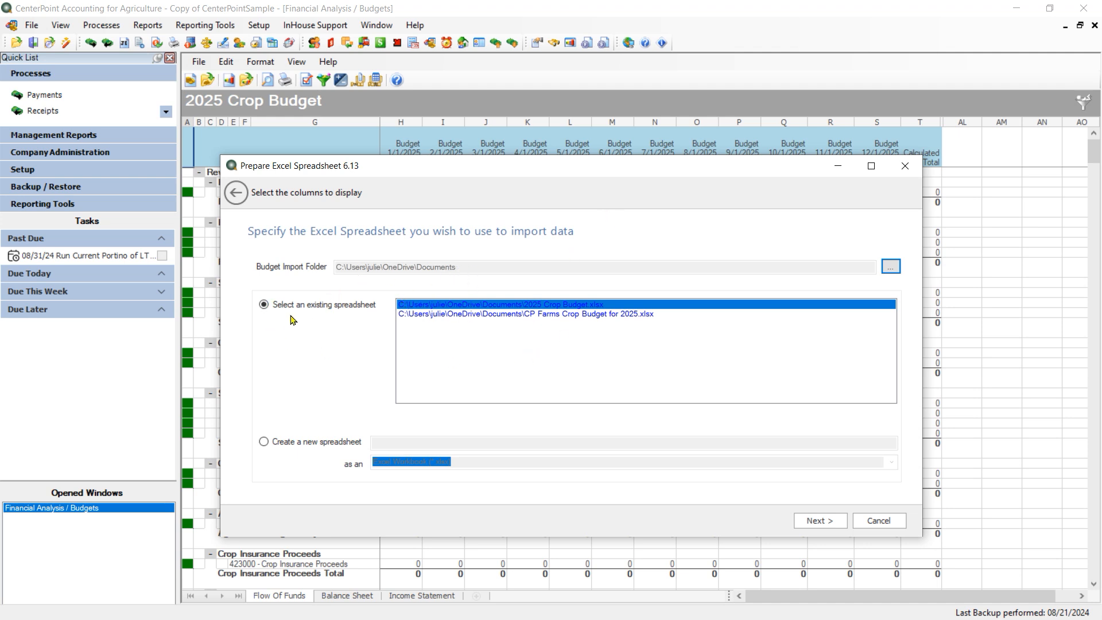
left_click(264, 441)
left_click(419, 445)
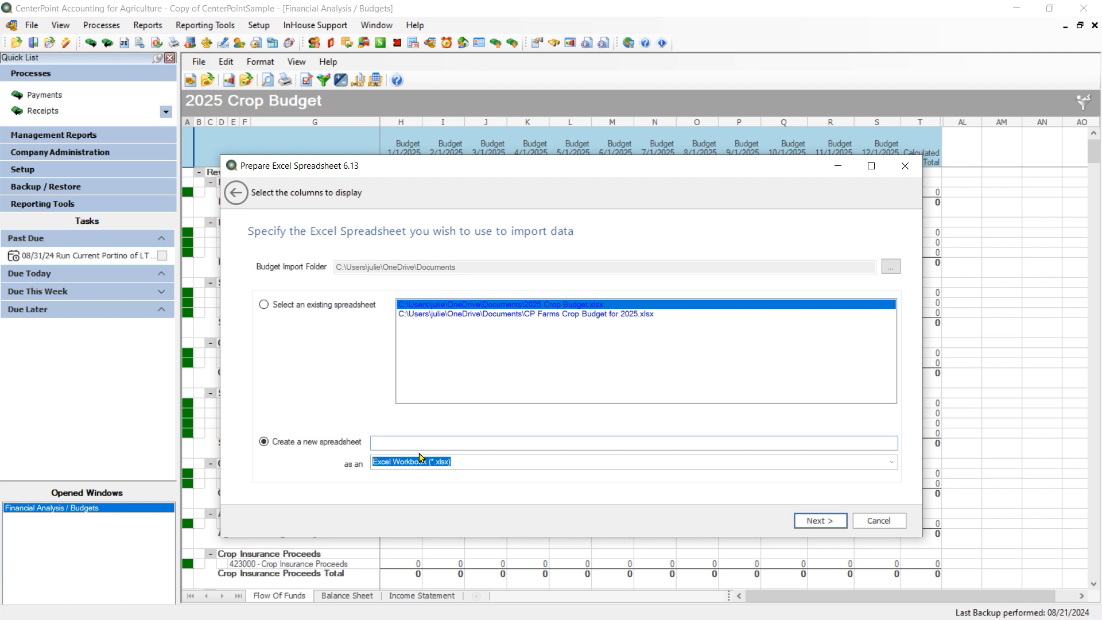
type("Bidget 2025 Crop")
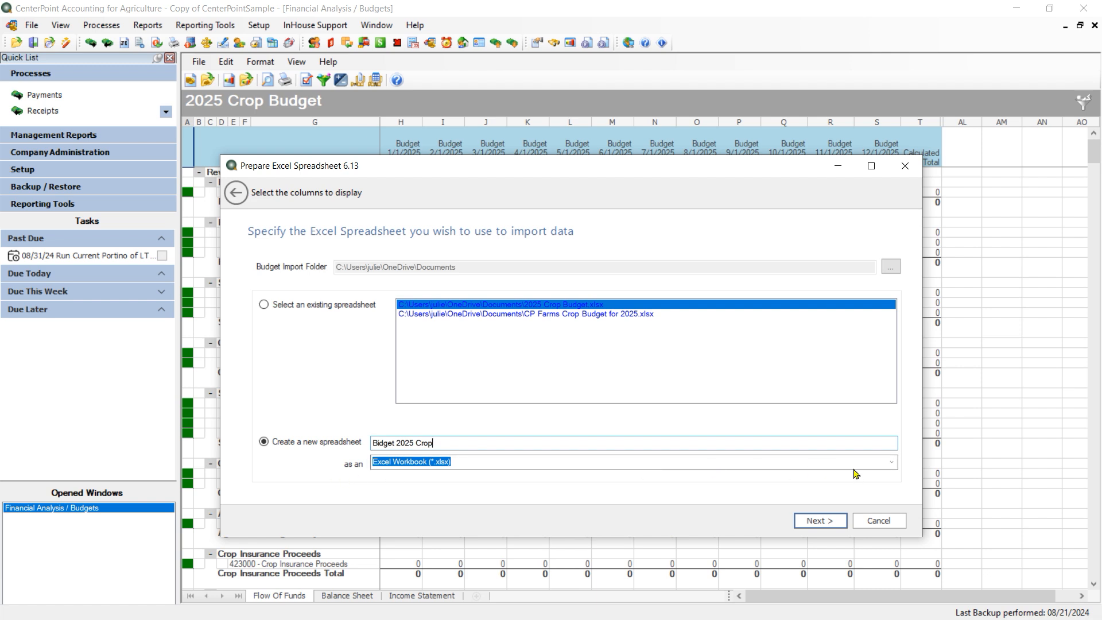
left_click(891, 462)
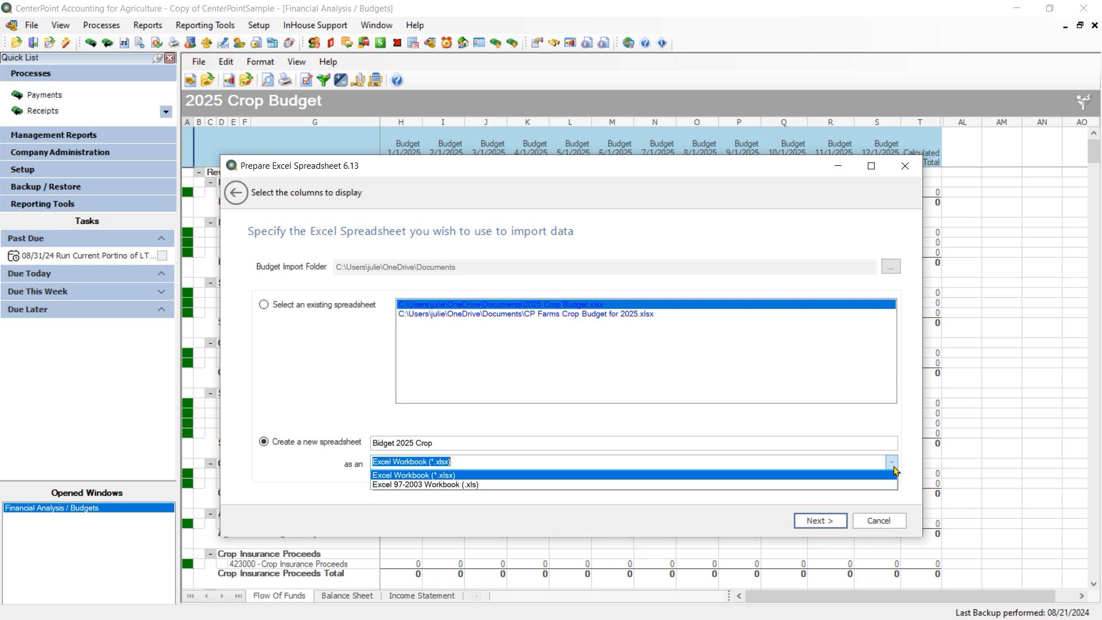
left_click(485, 477)
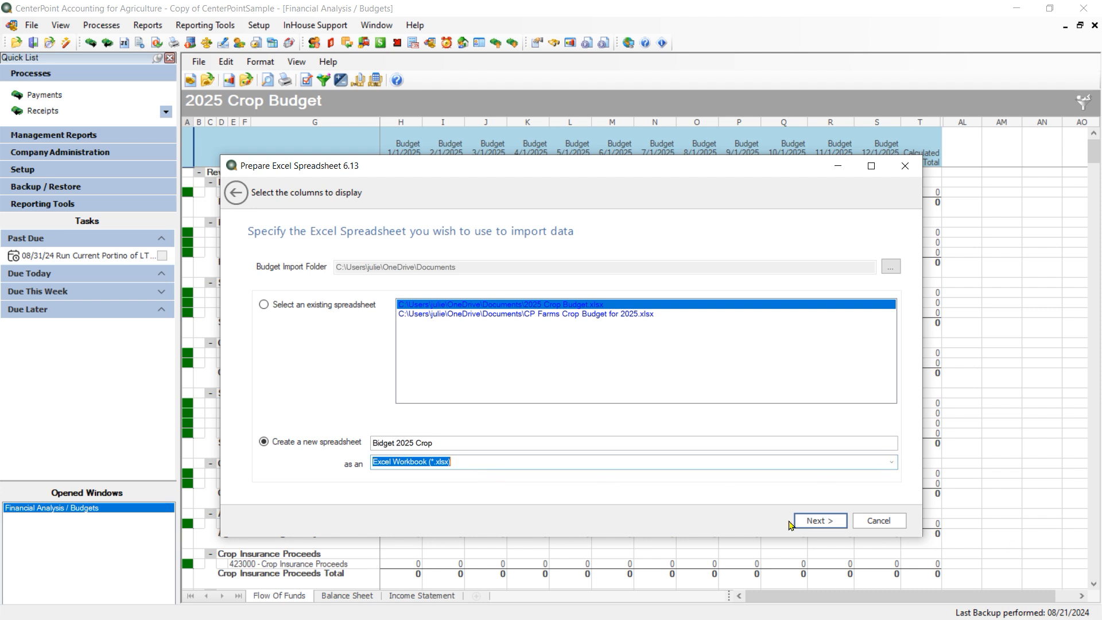
left_click(811, 524)
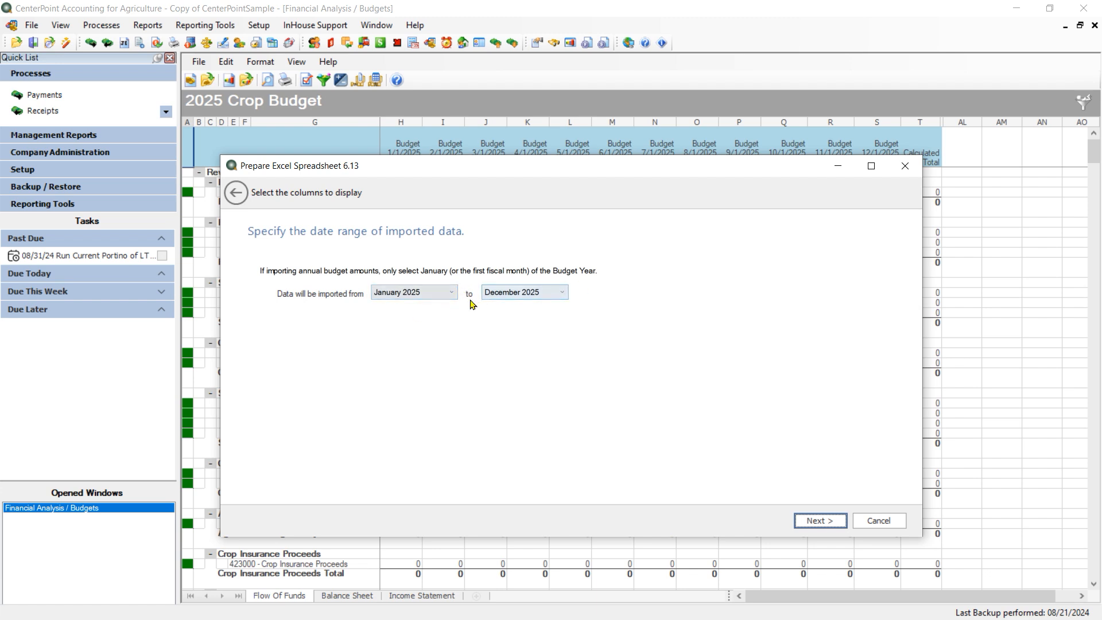
Step: Accept the January 2025 to December 2025 import range, and map accounts by Account Number and profit centers by Name
left_click(824, 526)
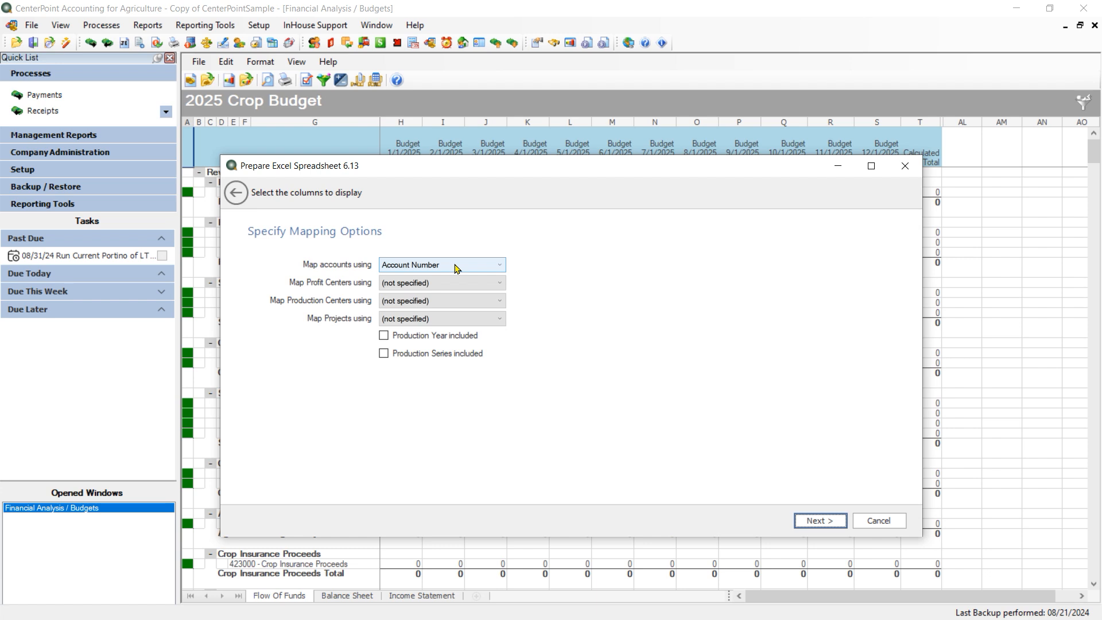
left_click(497, 266)
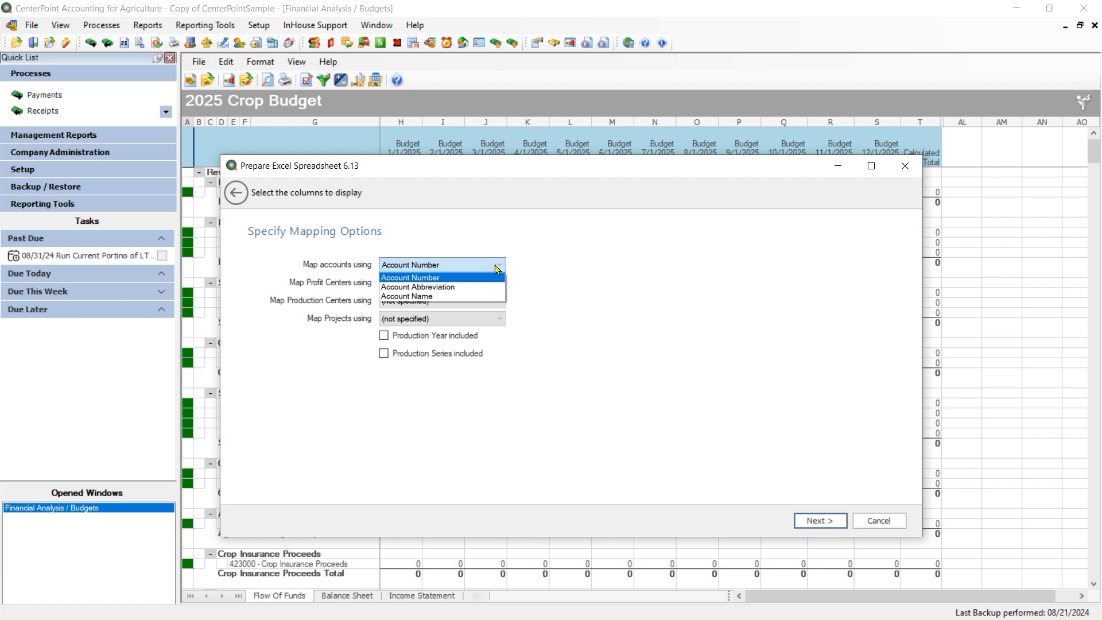
left_click(440, 278)
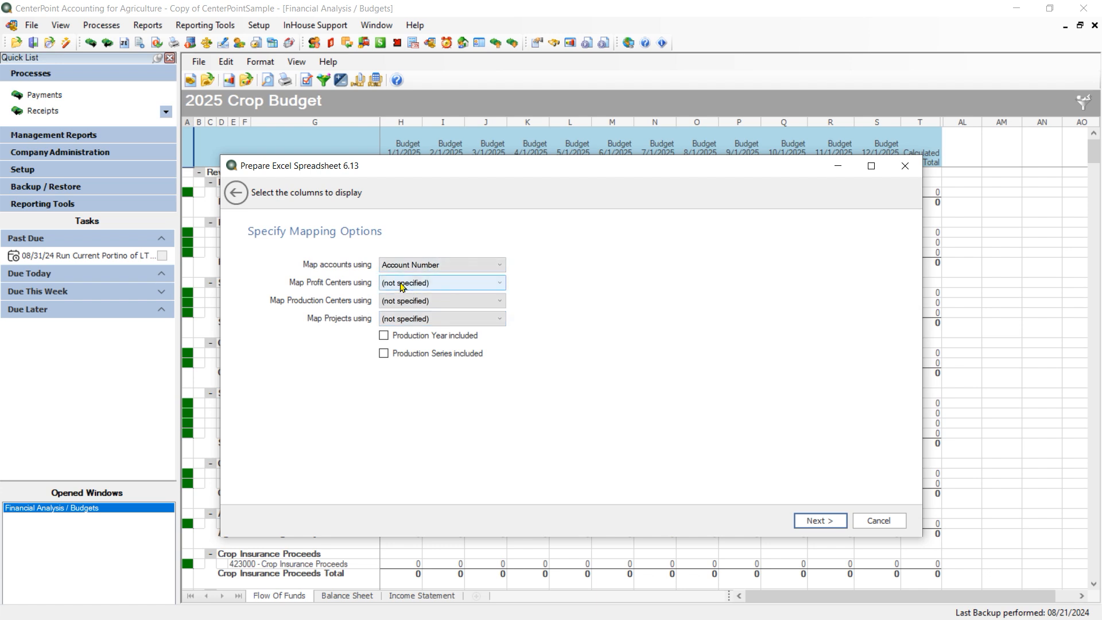
left_click(445, 285)
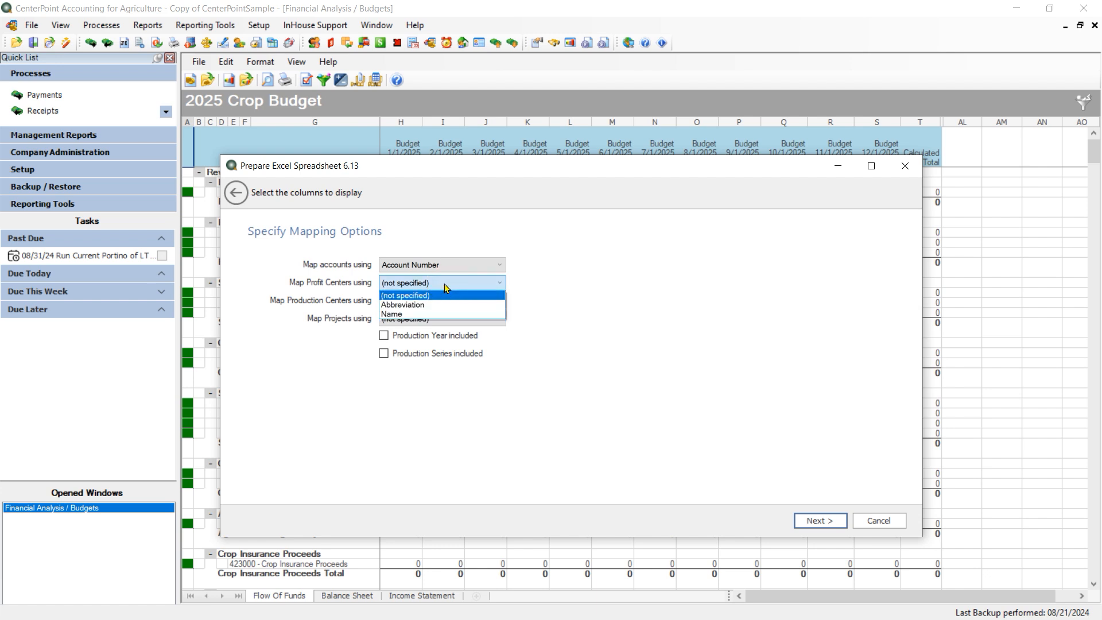
left_click(441, 314)
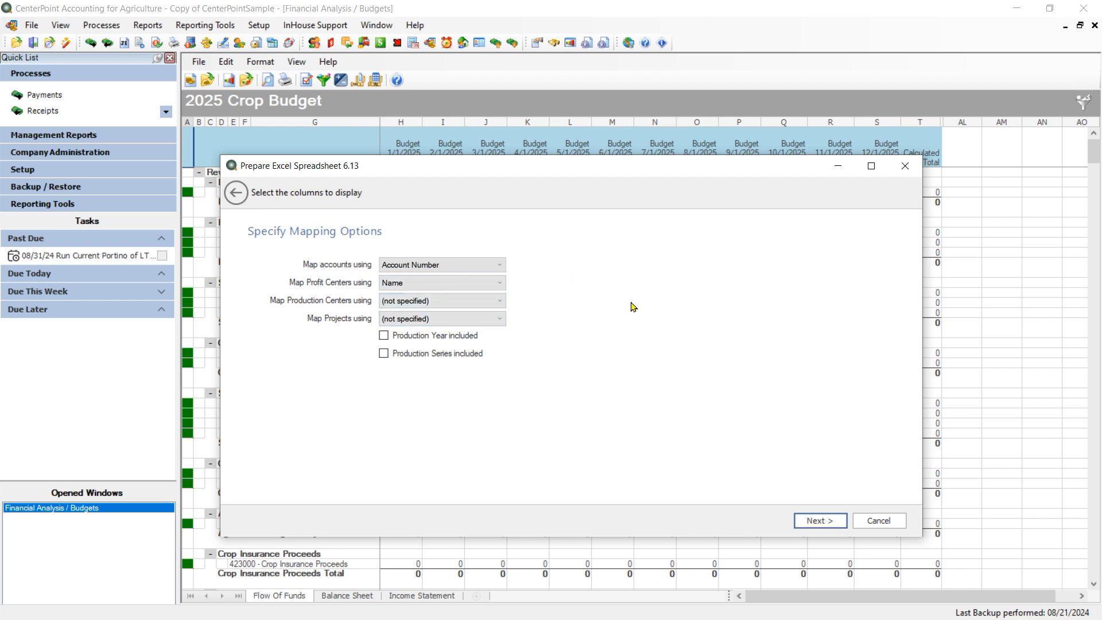
left_click(823, 521)
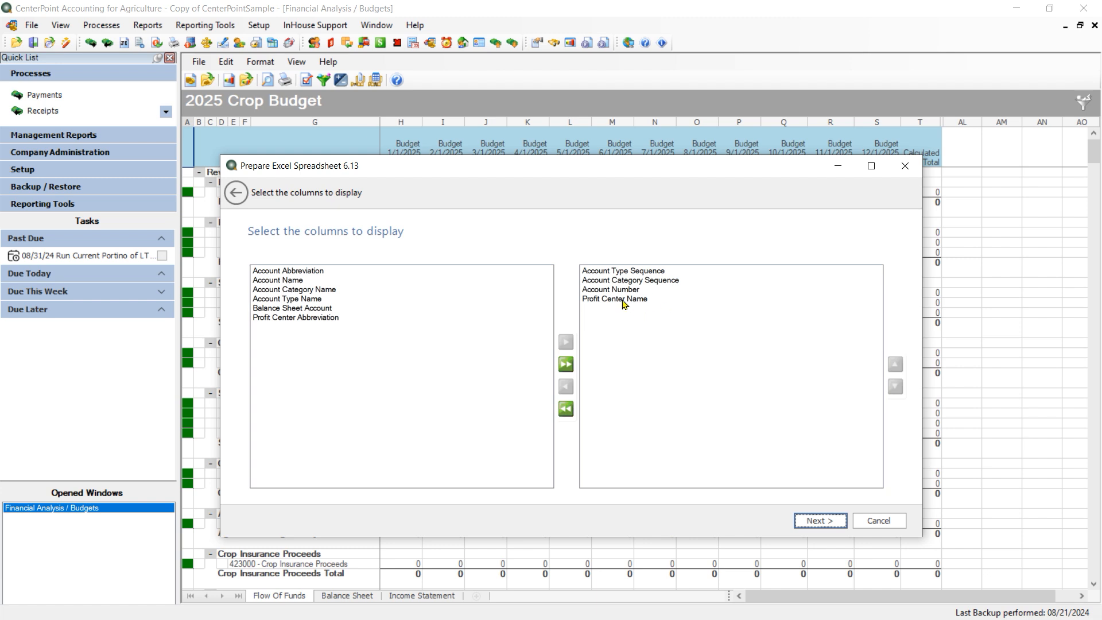
Step: Add Account Name to the spreadsheet's displayed columns and move it up between Account Number and Profit Center Name
left_click(606, 293)
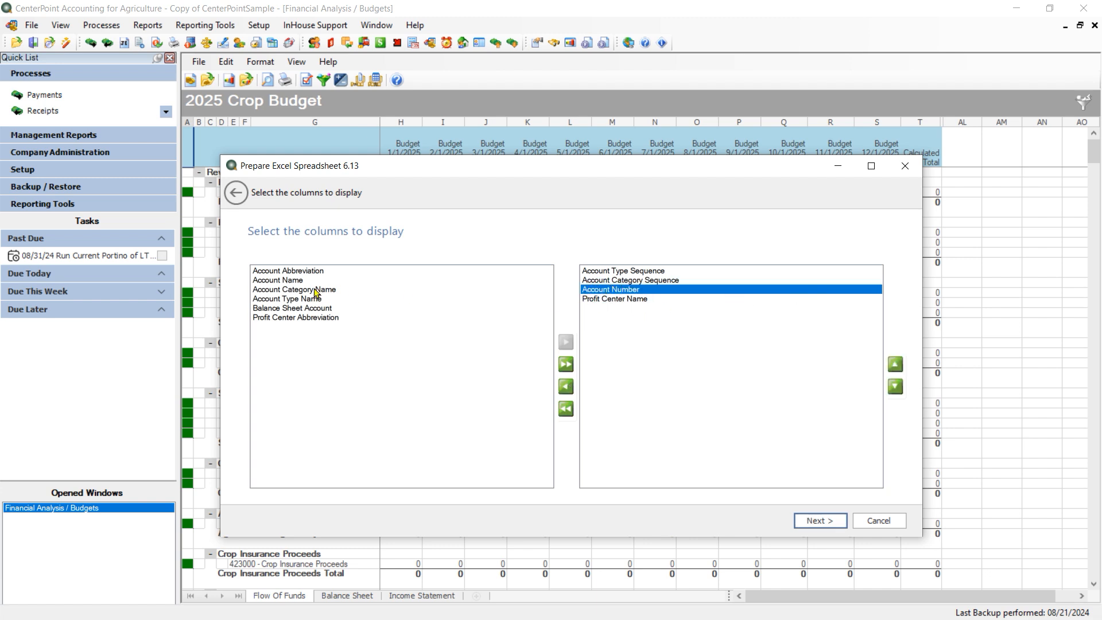
left_click(285, 282)
left_click(565, 342)
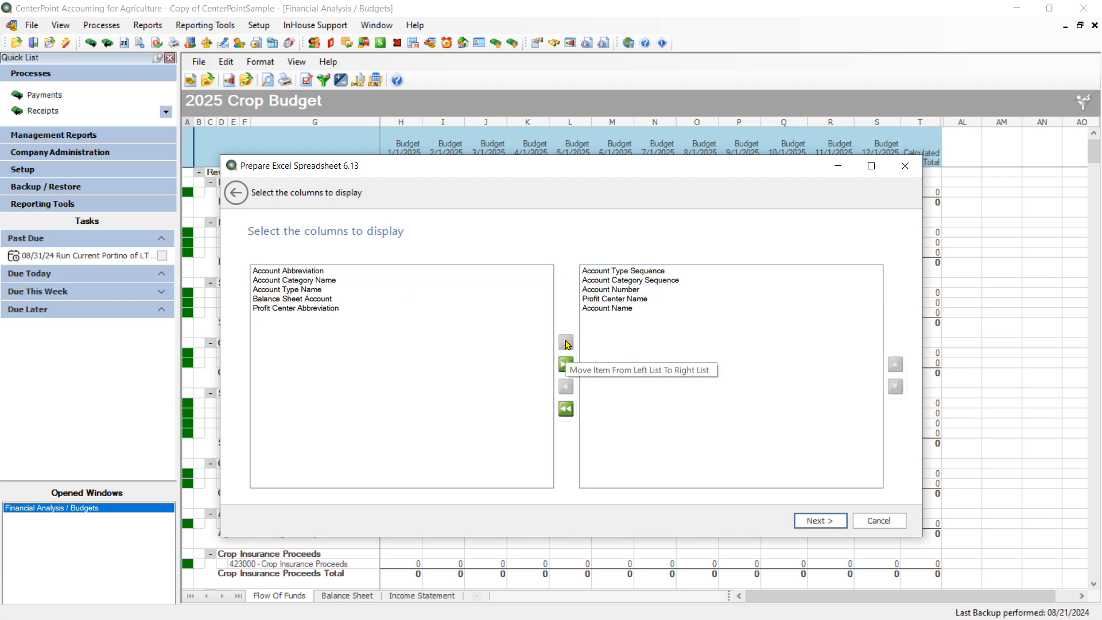
left_click(618, 313)
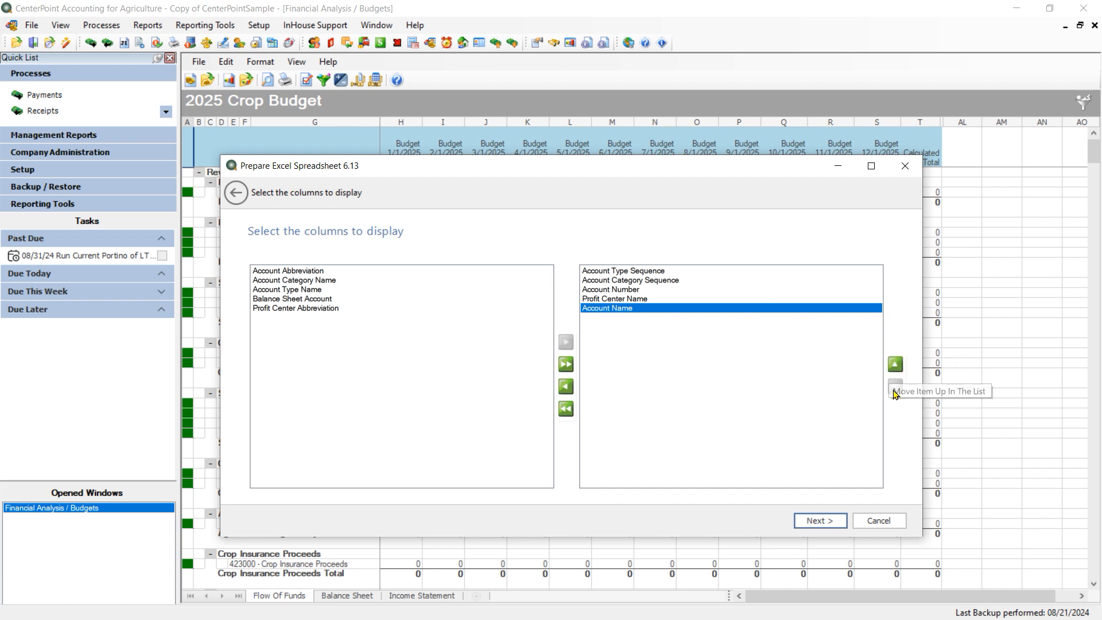
left_click(893, 365)
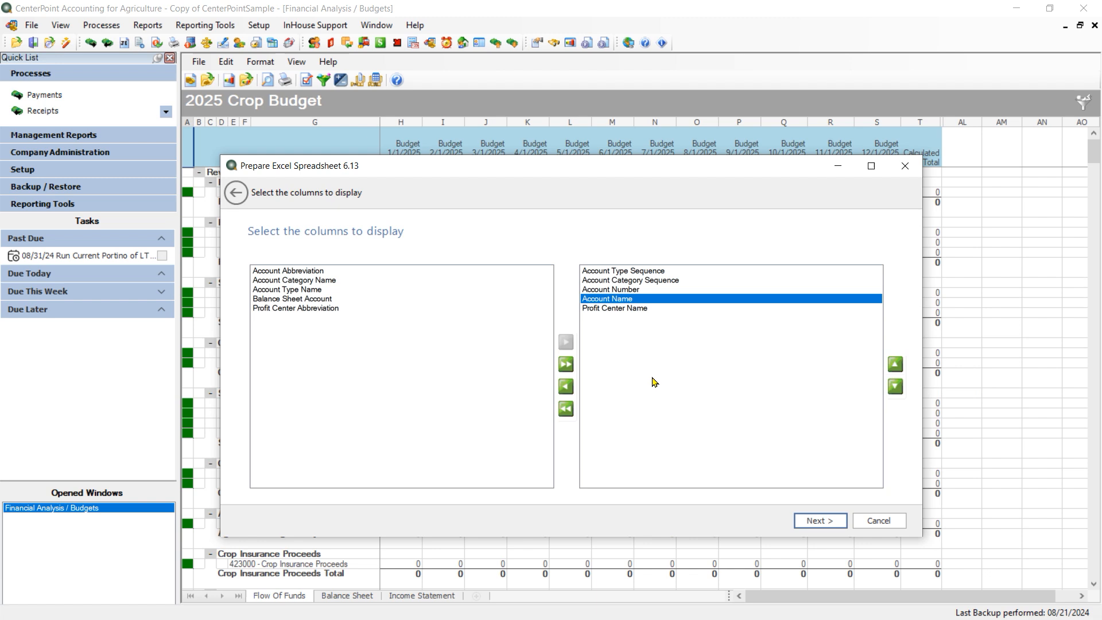
Step: Add Account Category Name to the displayed columns, place it between Account Name and Profit Center Name, and continue to the sort options
left_click(319, 280)
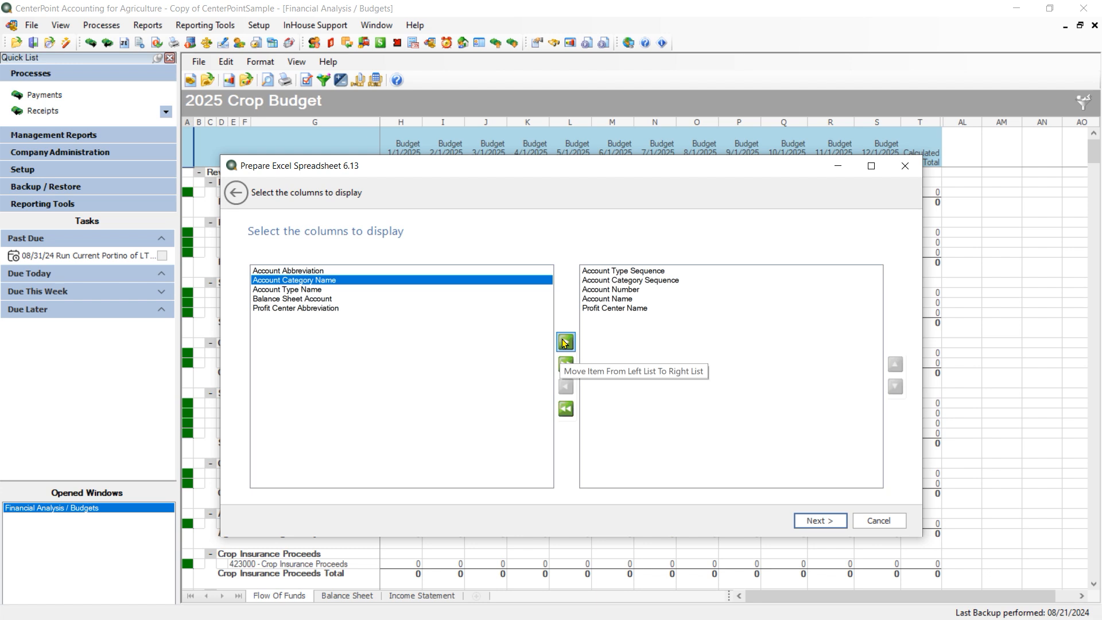
left_click(565, 343)
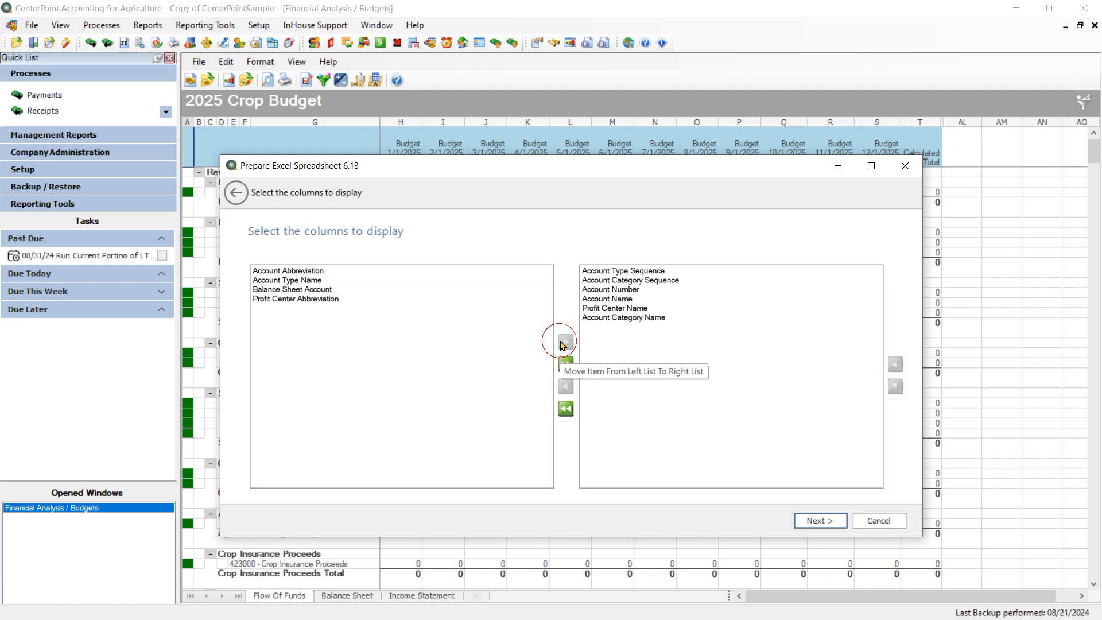
left_click(622, 318)
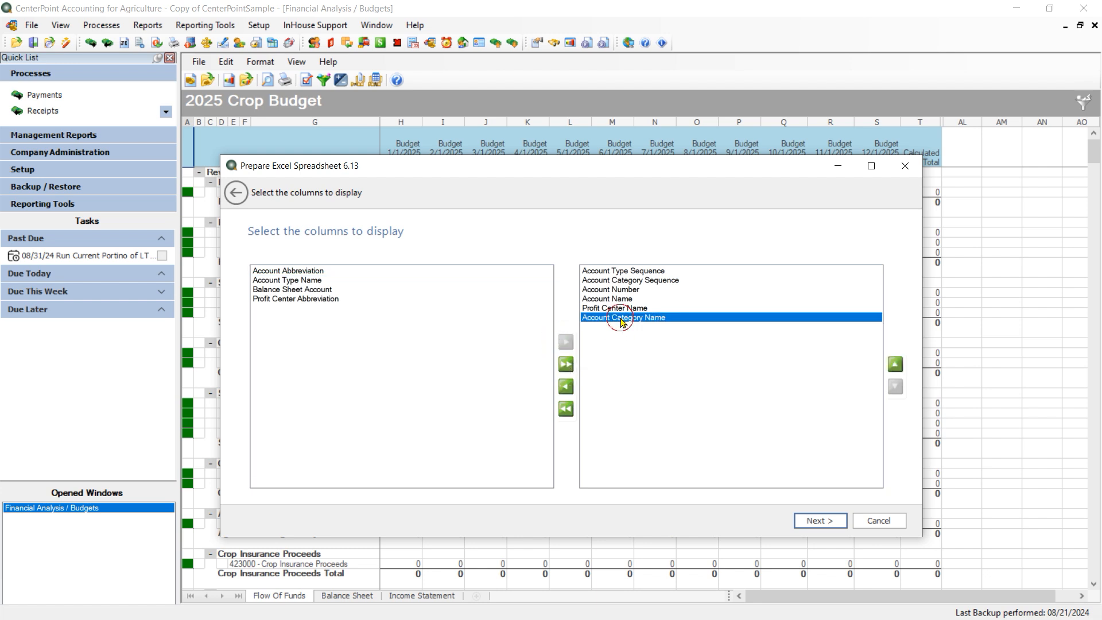
left_click(895, 364)
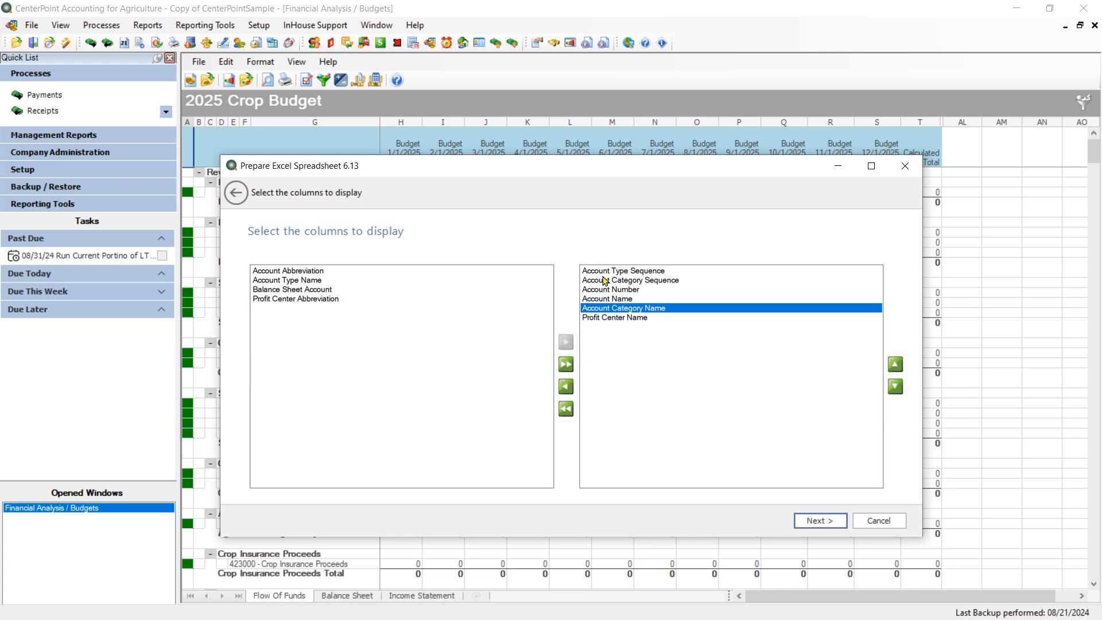
left_click(805, 525)
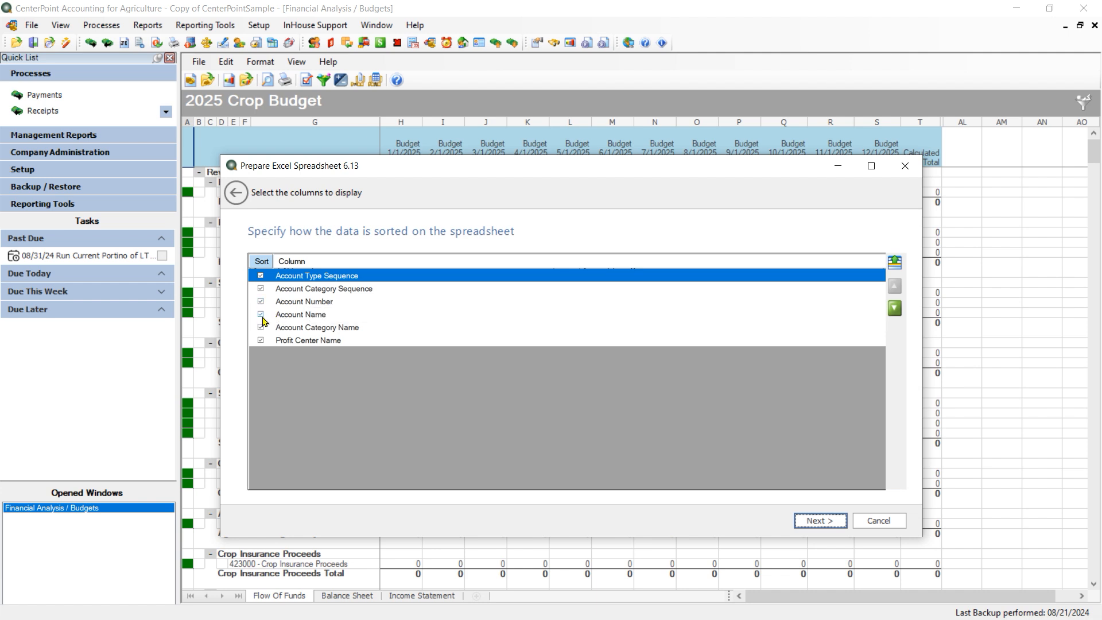
Step: Exclude Account Name and Account Category Name from the spreadsheet's sorting and continue to the included information
left_click(310, 314)
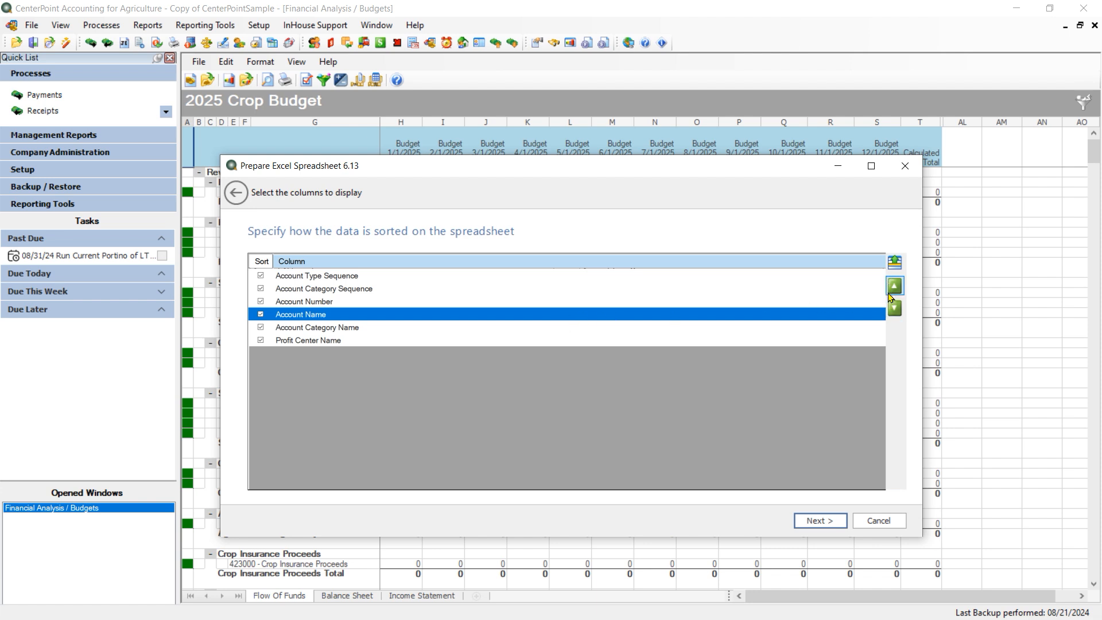
left_click(261, 314)
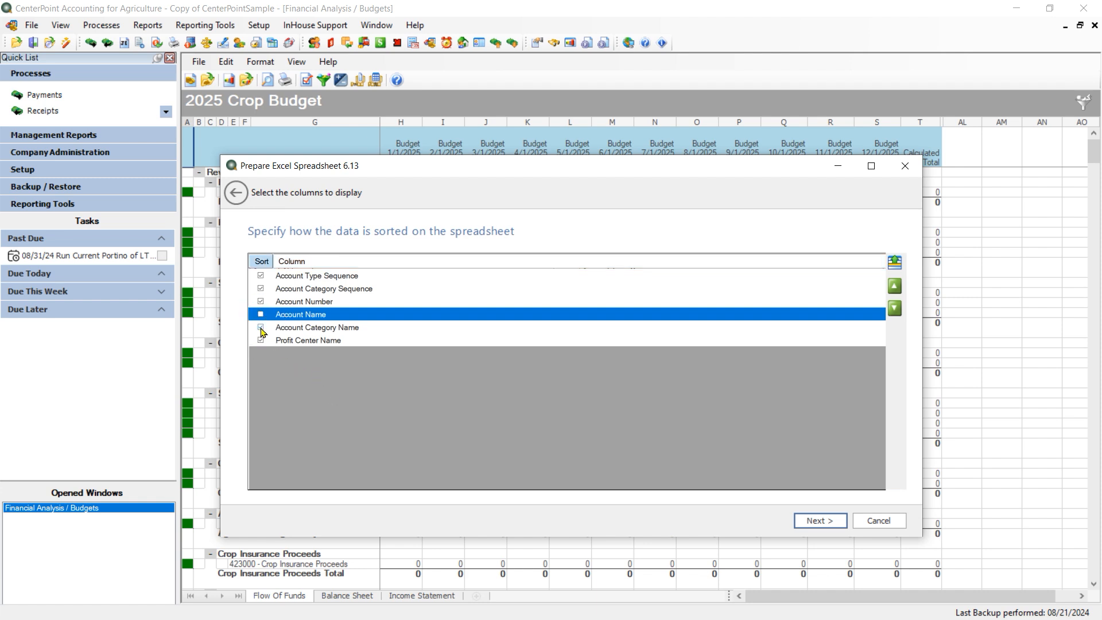
left_click(261, 327)
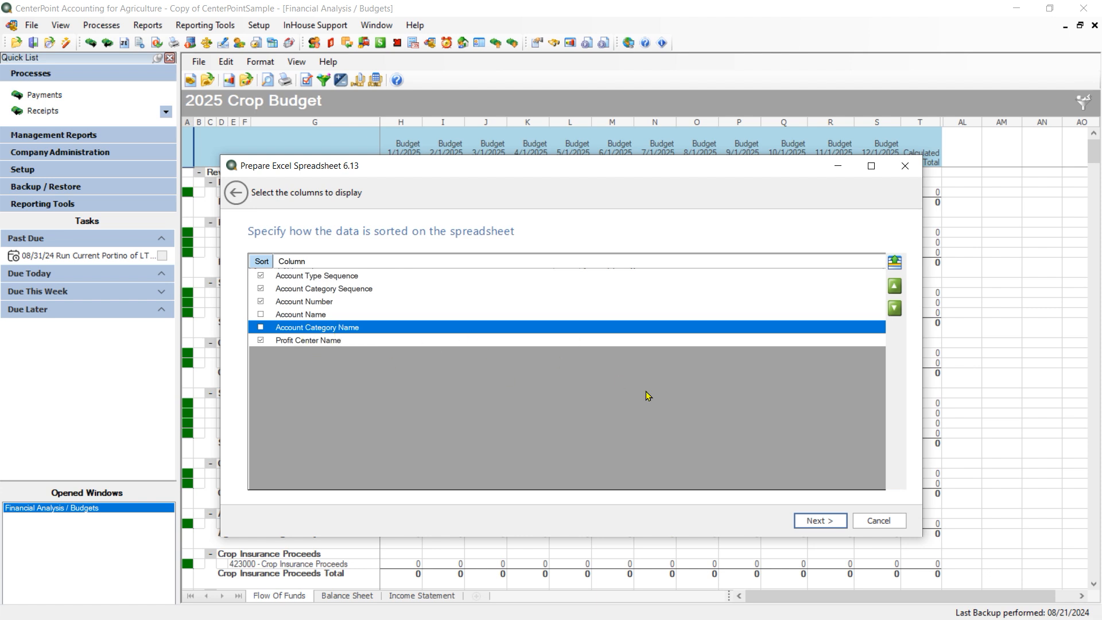
left_click(808, 521)
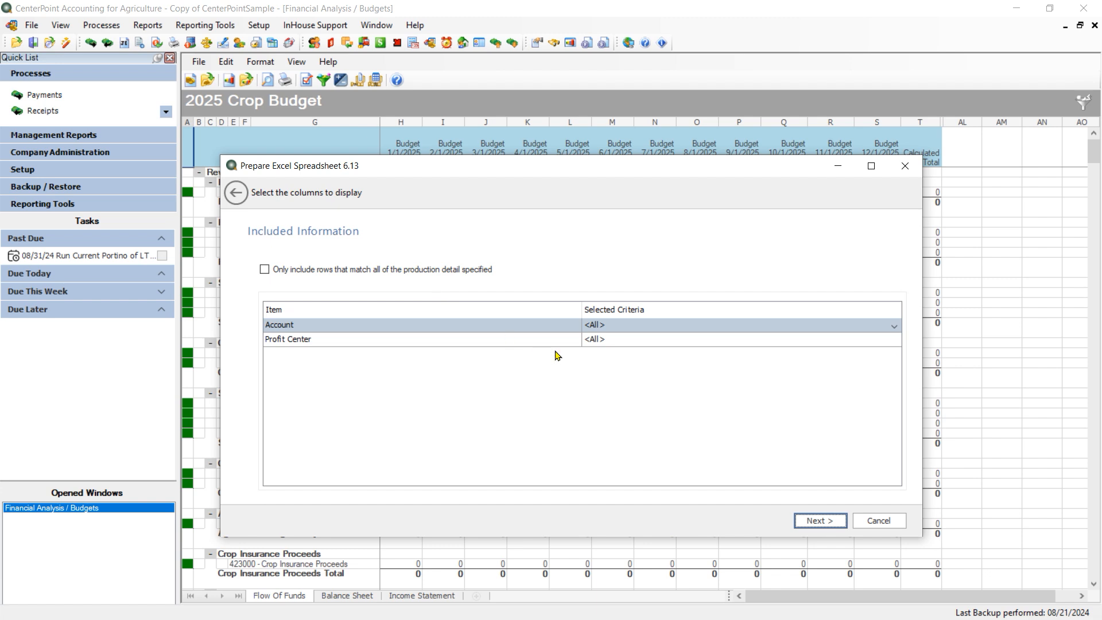
Step: Filter the account criteria by the Account Type Cost Of Goods Sold and include all matching accounts
left_click(618, 328)
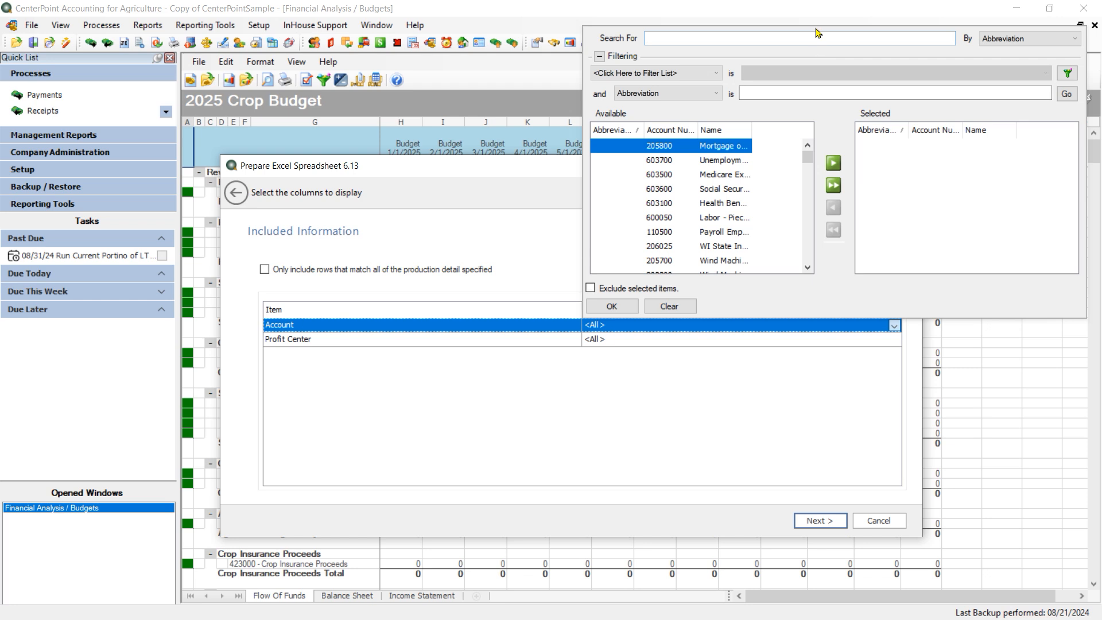
left_click(598, 56)
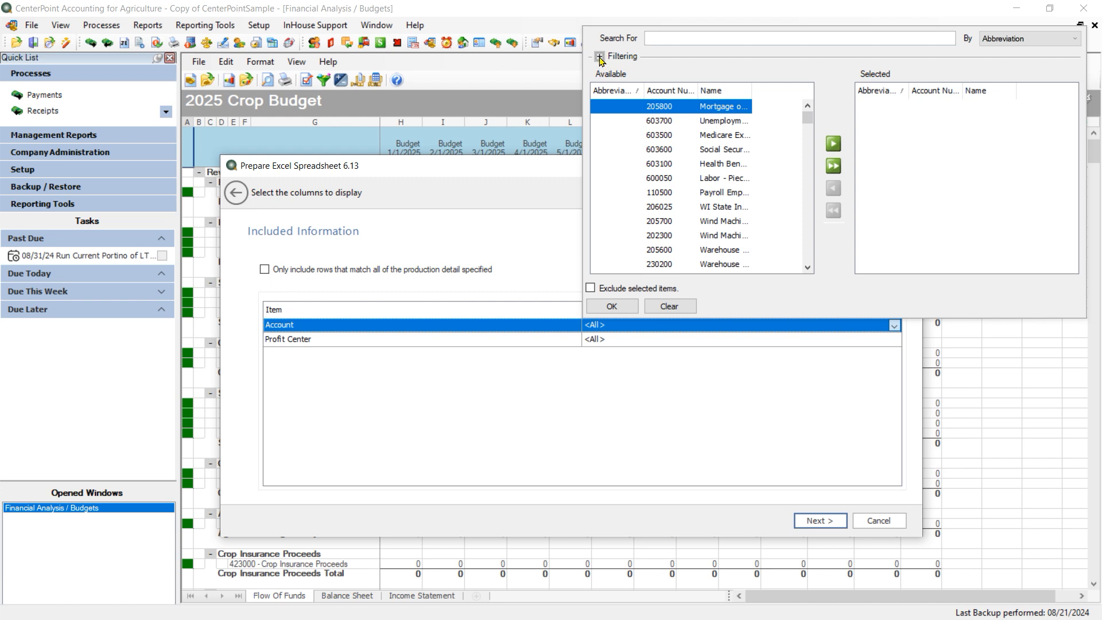
left_click(598, 57)
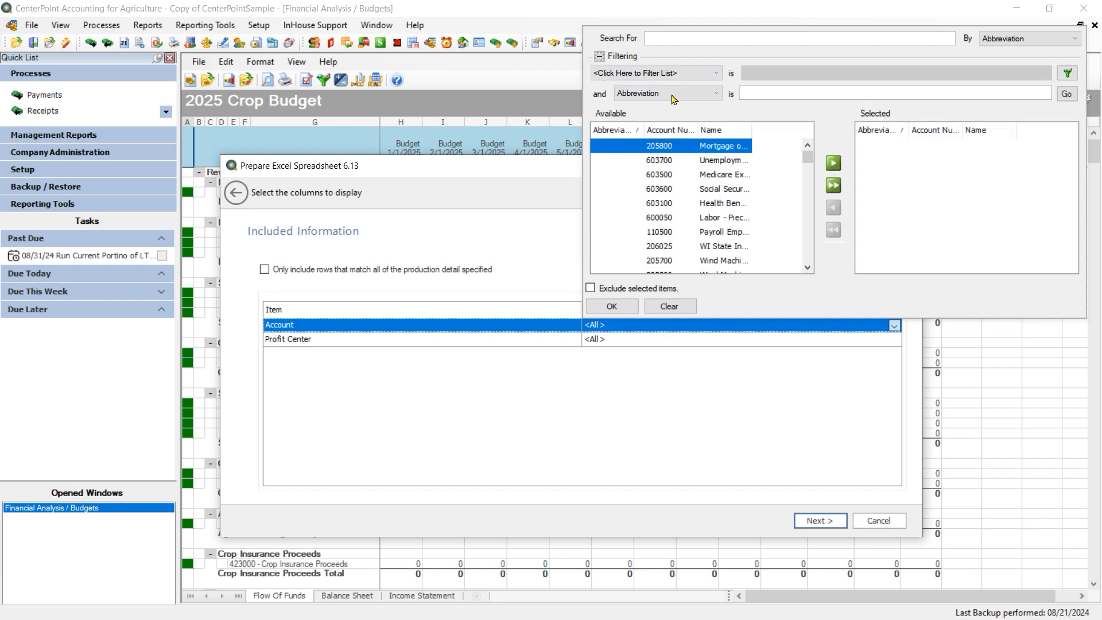
left_click(692, 74)
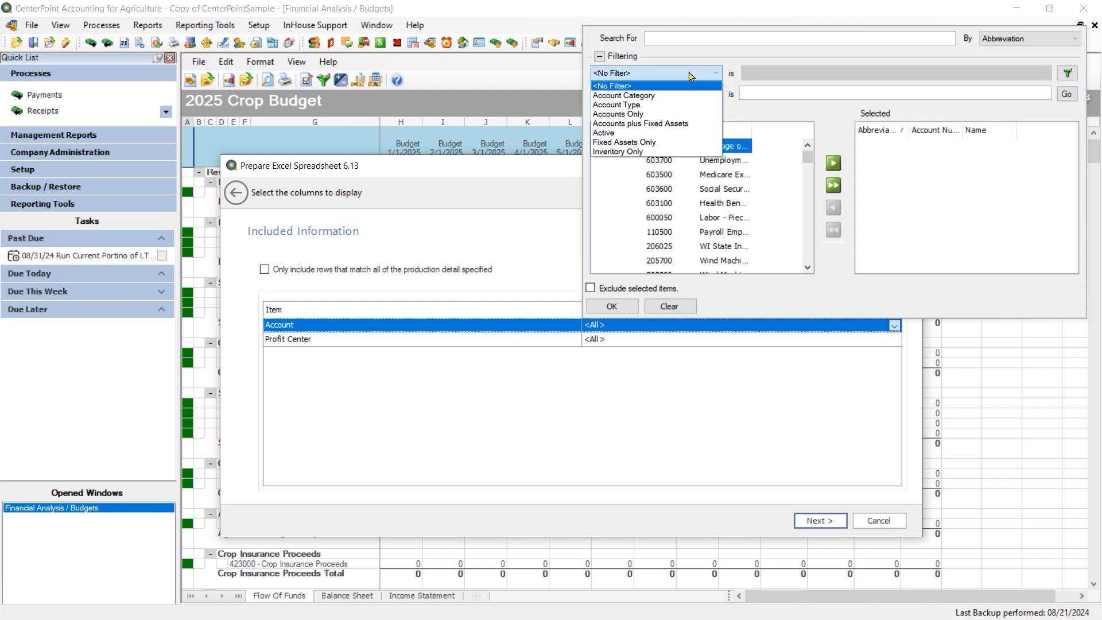
left_click(644, 104)
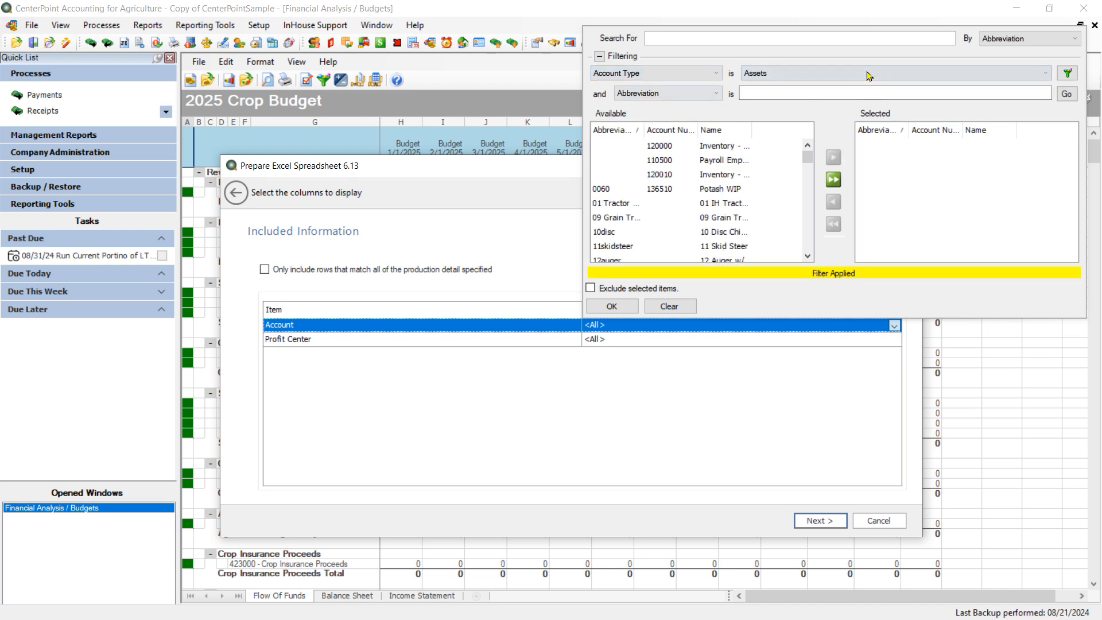
left_click(803, 73)
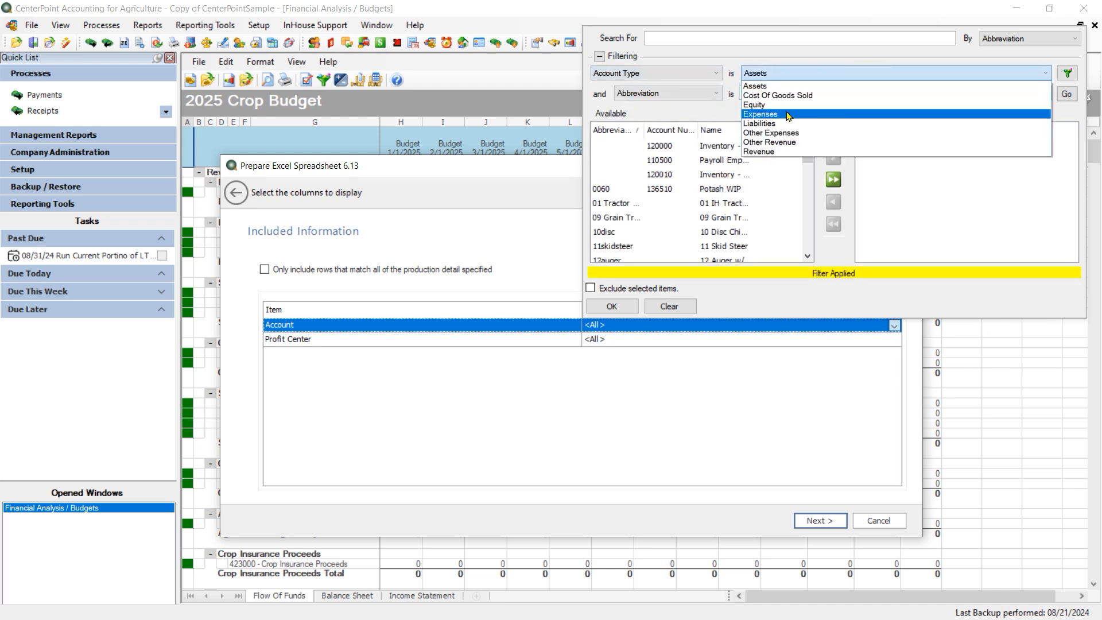
left_click(804, 95)
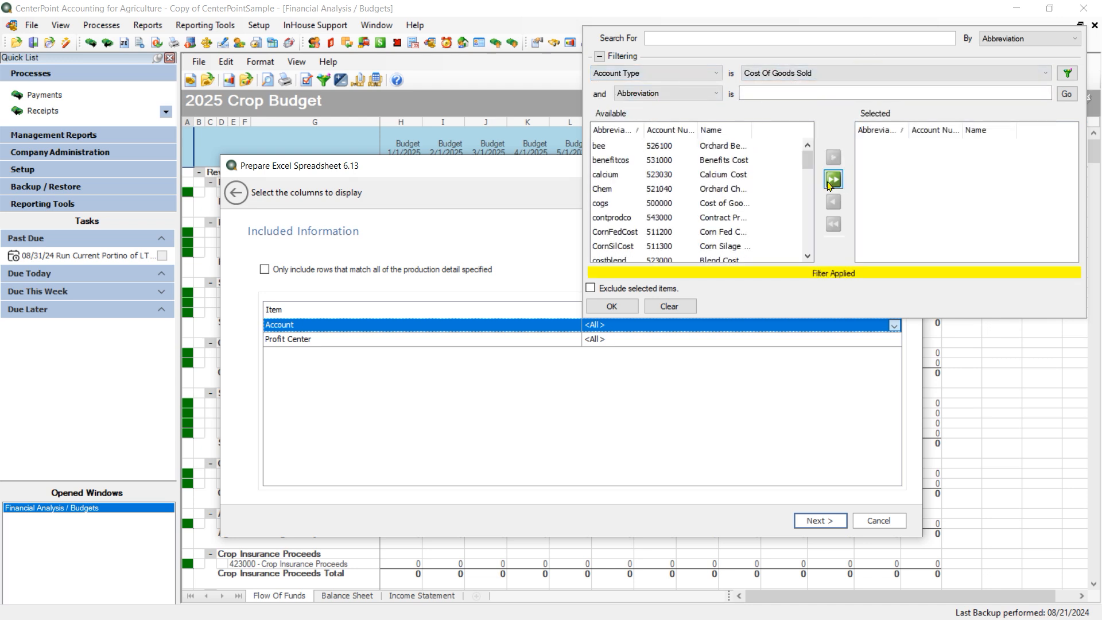
left_click(833, 180)
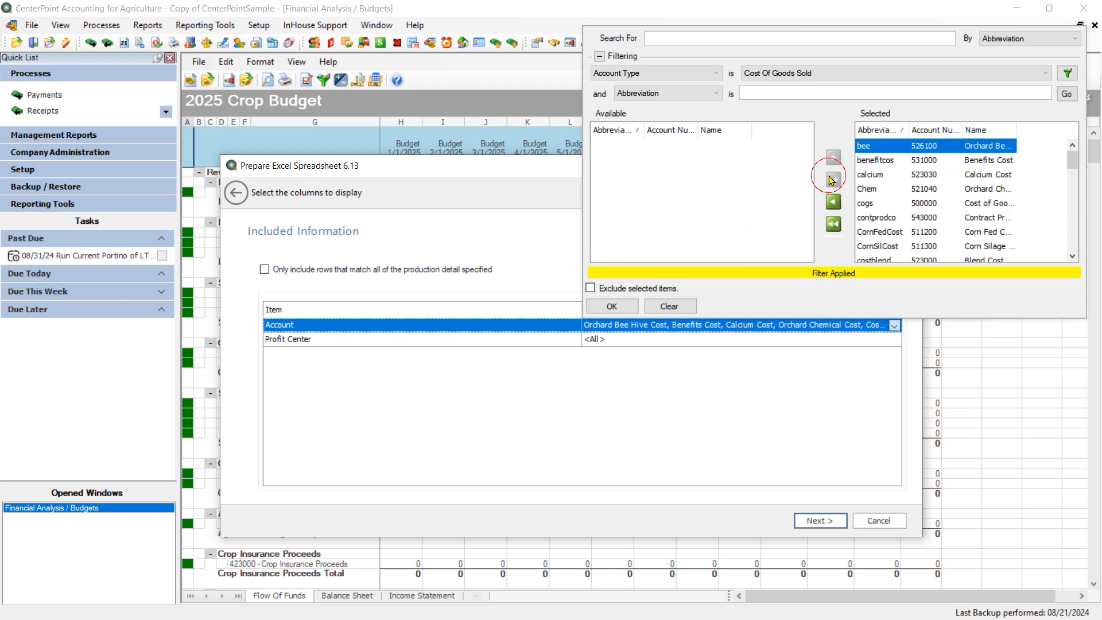
Step: Include all accounts of the Expenses type as well and accept the account selection
left_click(843, 78)
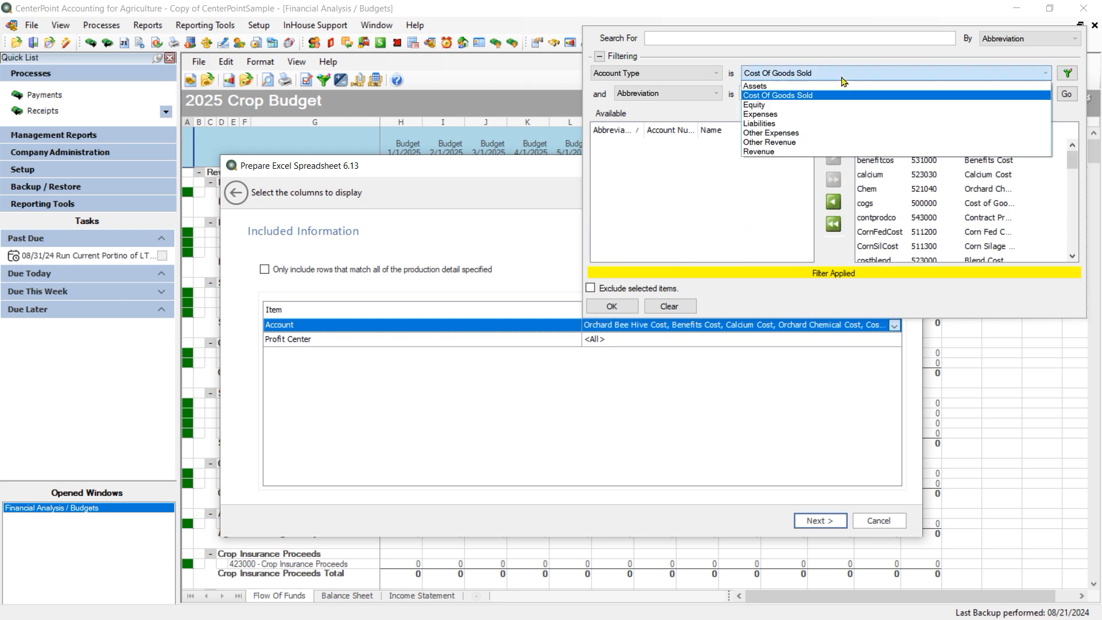
left_click(790, 117)
left_click(833, 180)
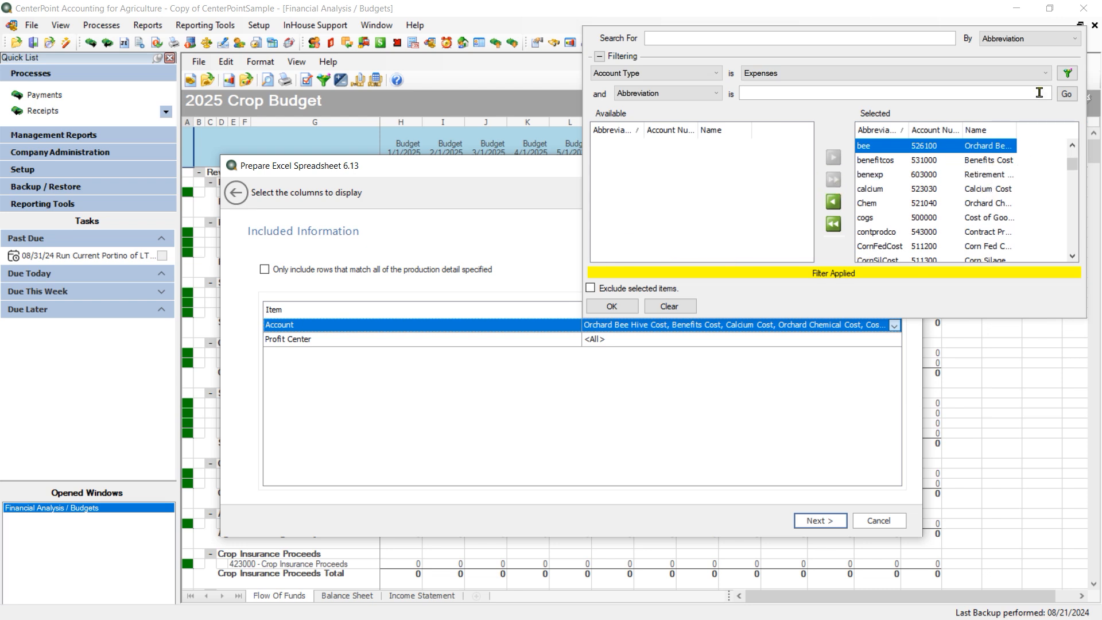
left_click(610, 307)
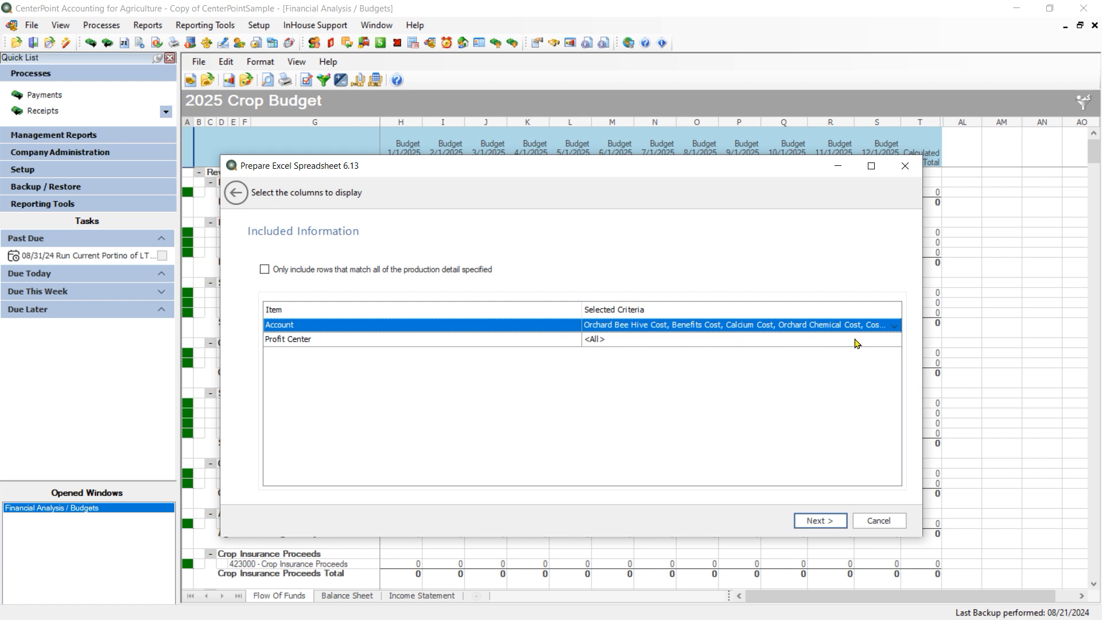
Step: Limit the profit centers to Corn and Soybeans, include only rows matching all the specified production detail, and continue to the import data review
left_click(609, 346)
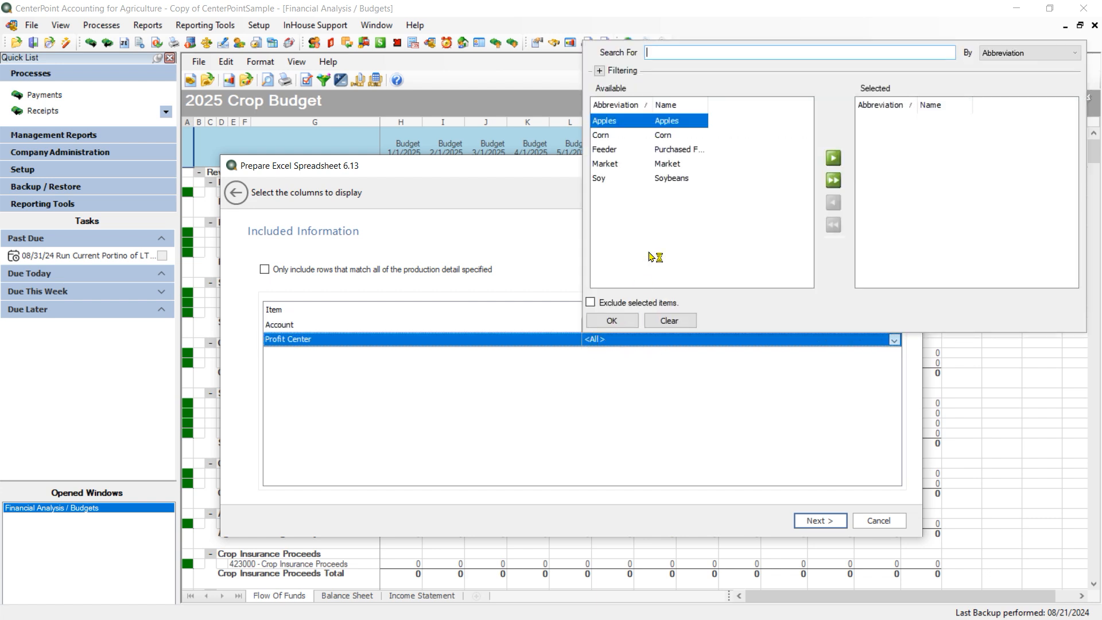
left_click(662, 136)
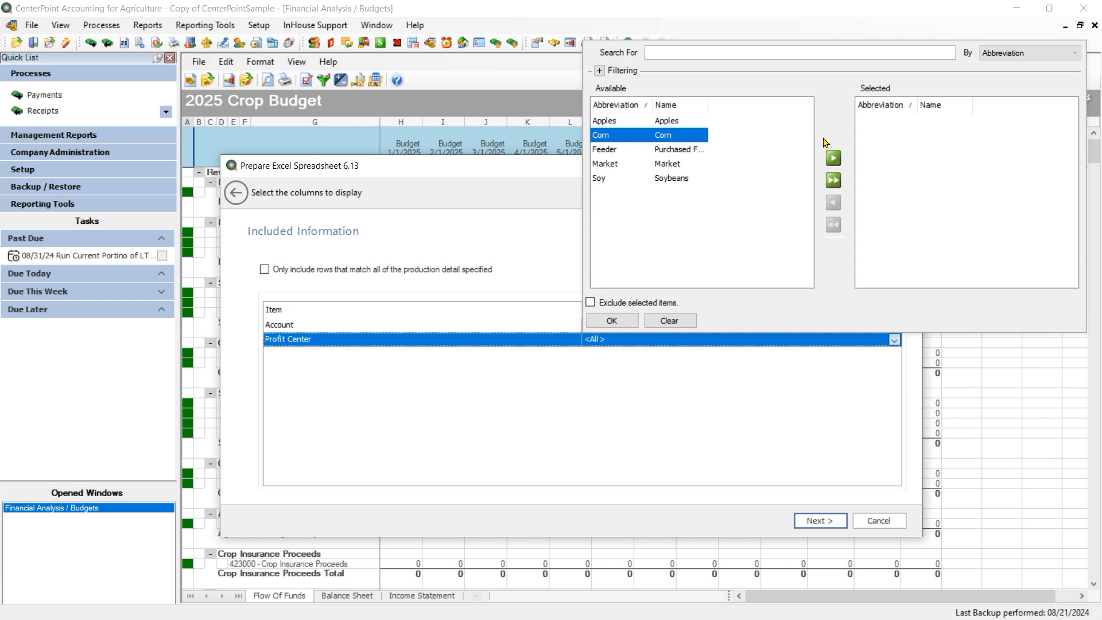
left_click(833, 158)
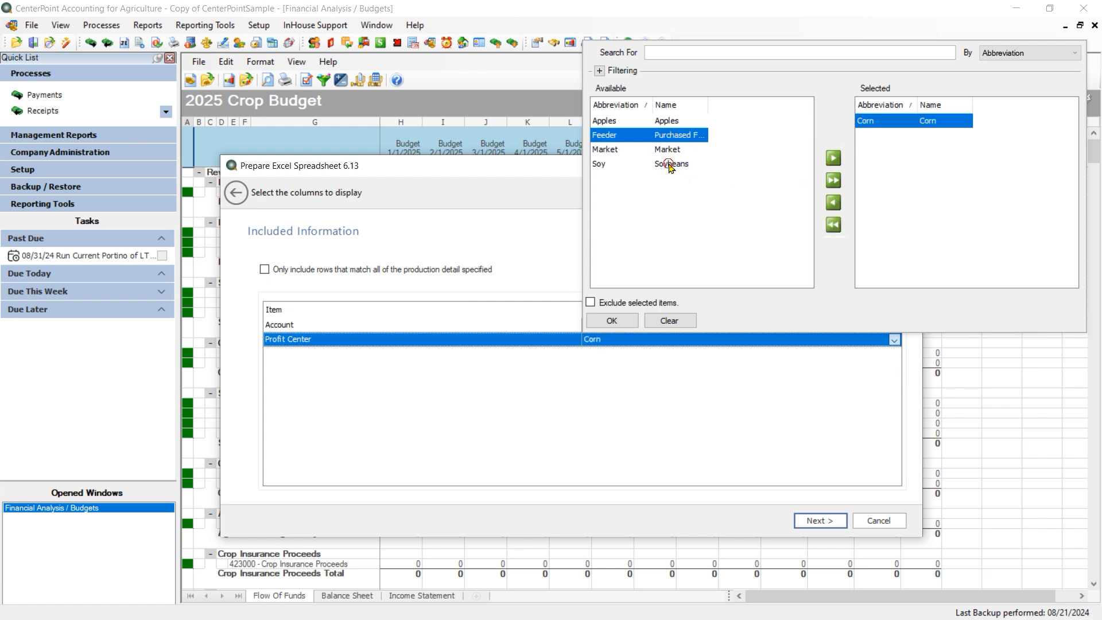
left_click(669, 164)
left_click(833, 158)
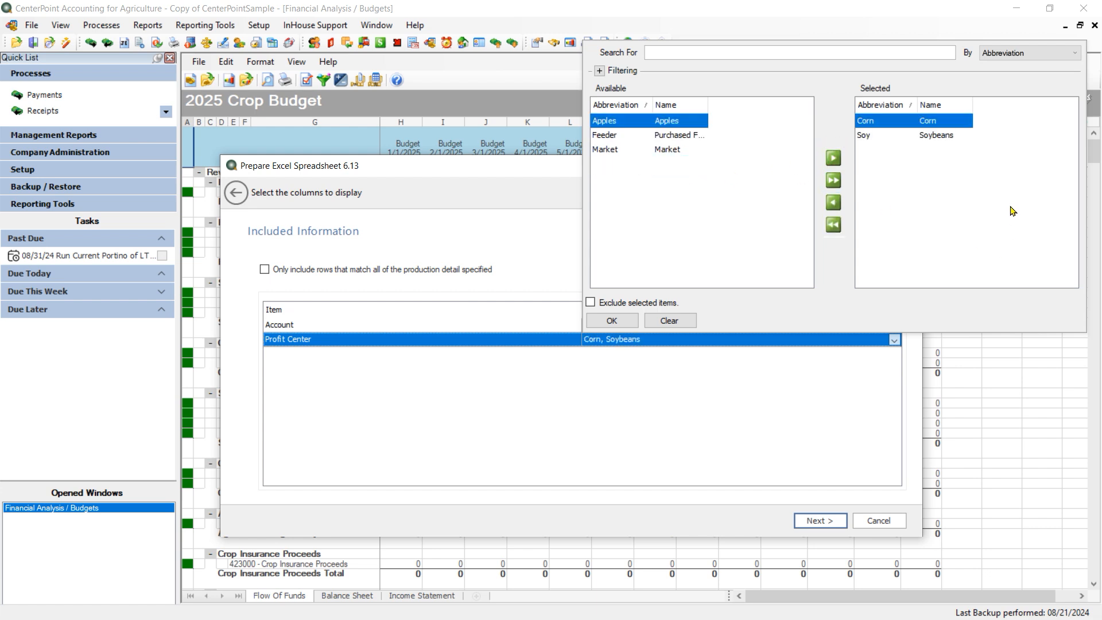
left_click(612, 322)
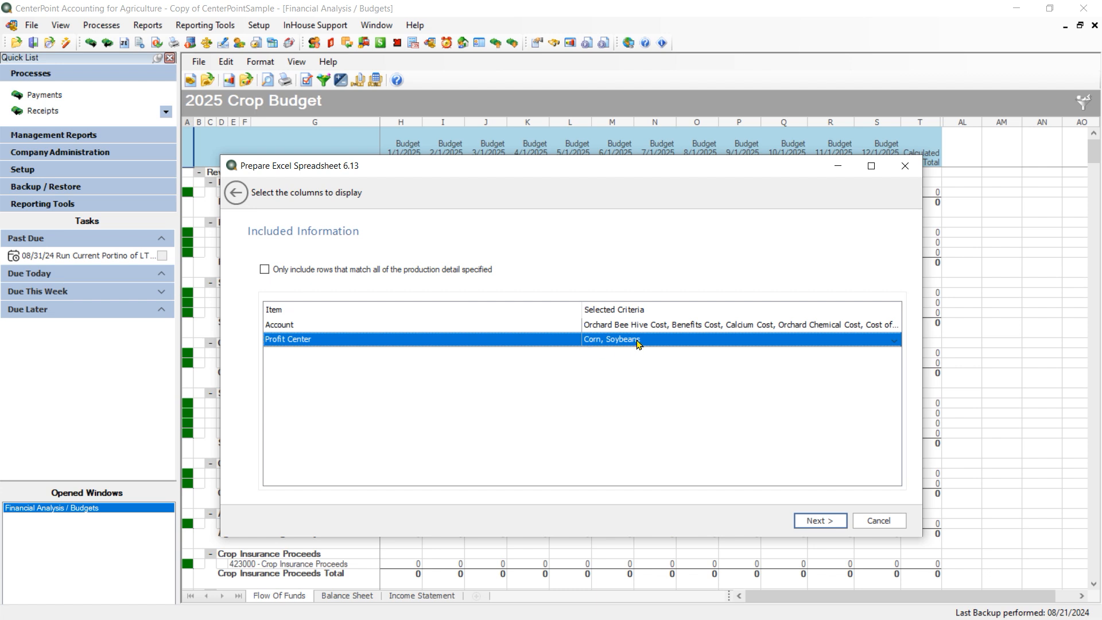
left_click(265, 270)
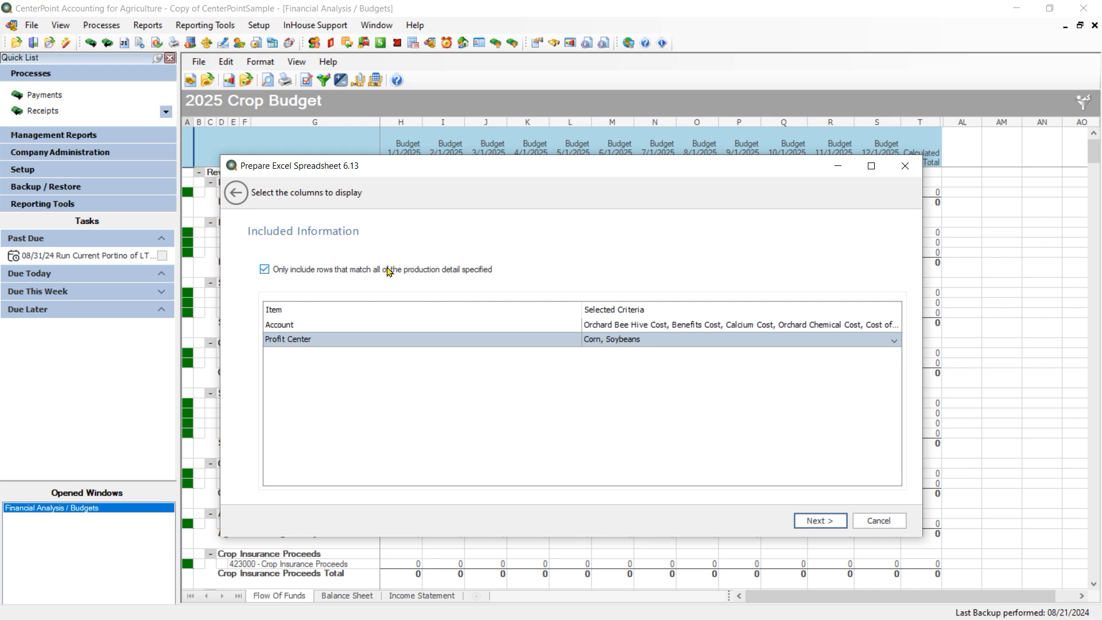
left_click(826, 522)
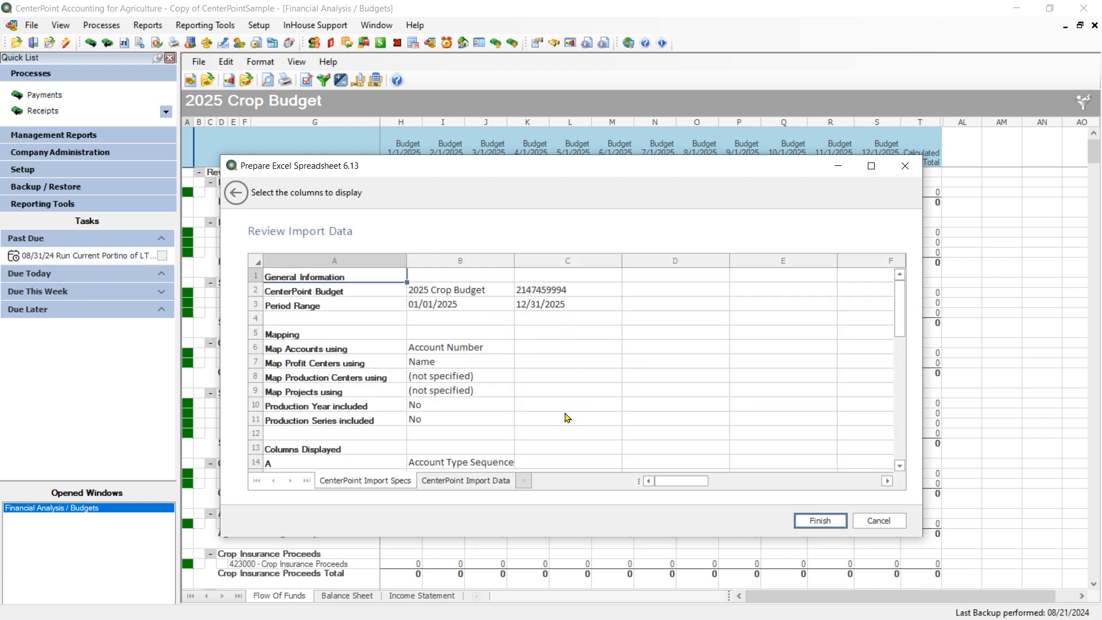
Step: Review the import specs down to the included information, and narrow the Account Type Sequence and Account Category Sequence columns in the import data
left_click(359, 483)
left_click_drag(899, 294, 901, 415)
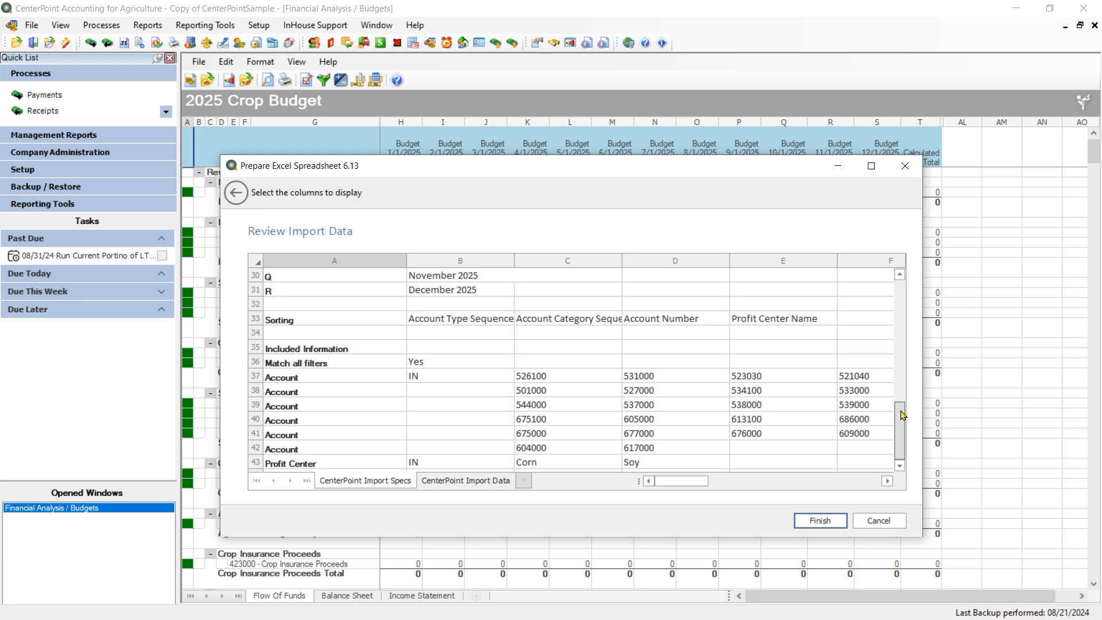
left_click(447, 483)
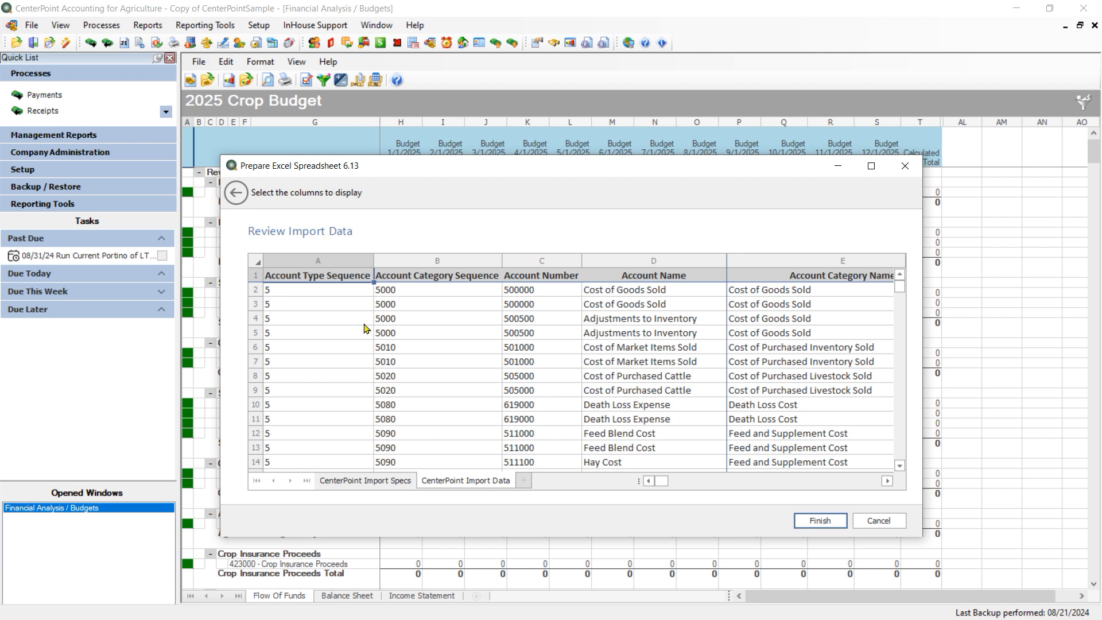
left_click_drag(371, 255, 287, 262)
left_click_drag(418, 264, 321, 270)
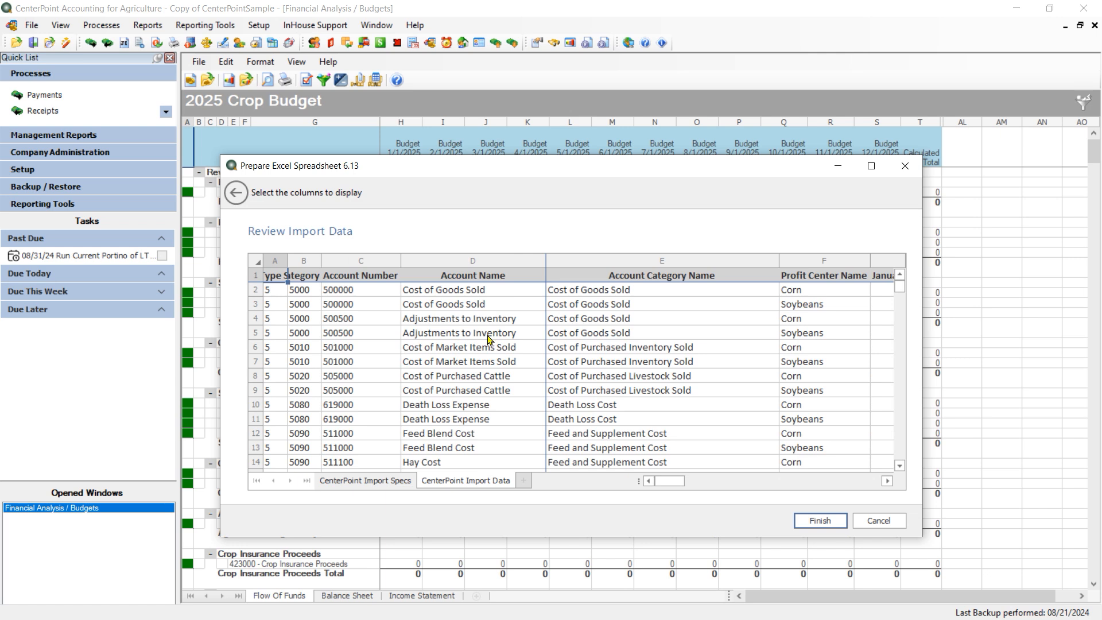
Step: Examine the account rows for each profit center and the monthly 2025 columns in the import data
left_click(438, 292)
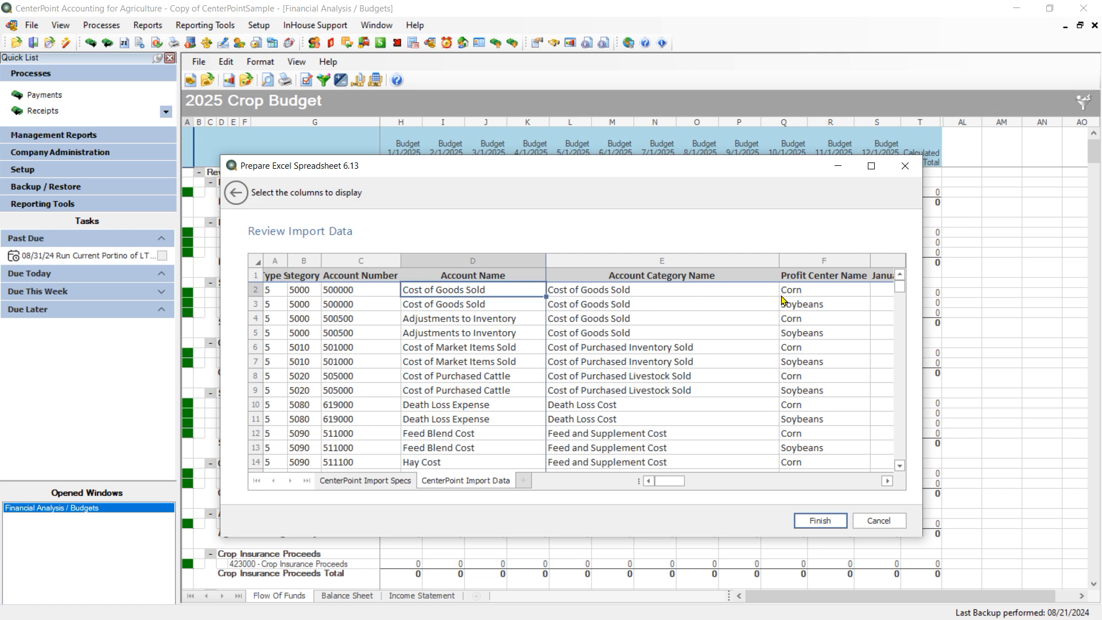
left_click(494, 307)
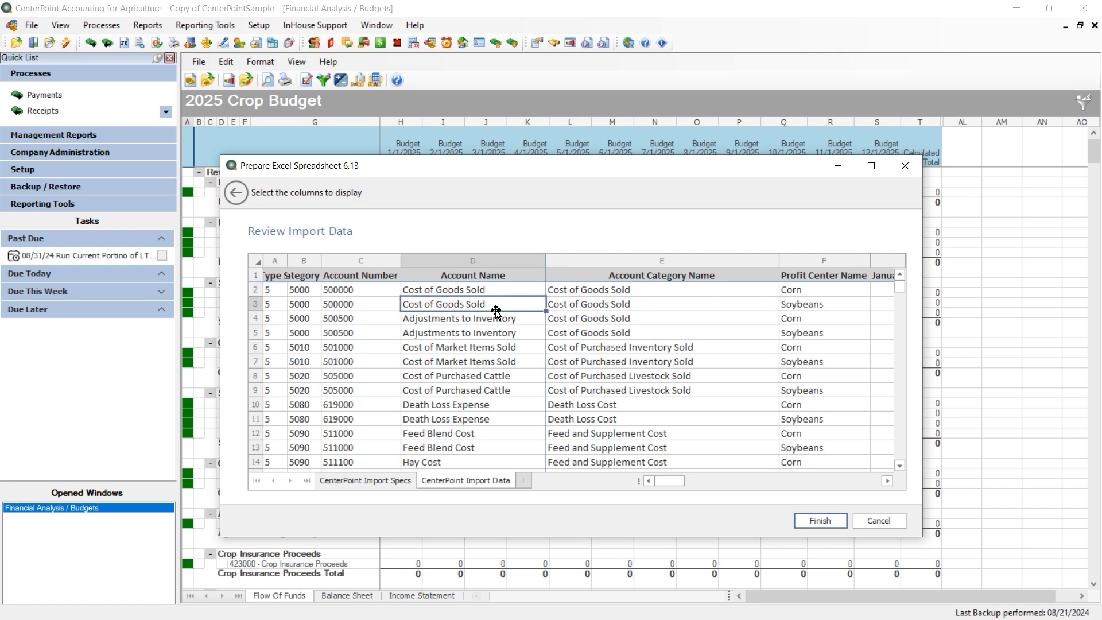
left_click(815, 308)
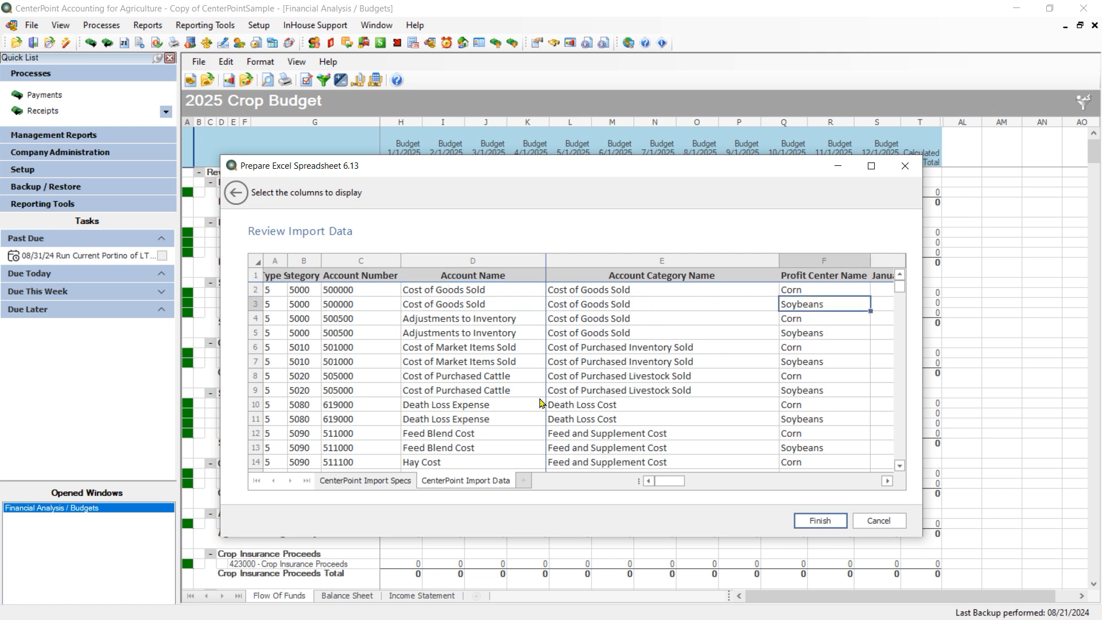
left_click_drag(664, 483, 721, 483)
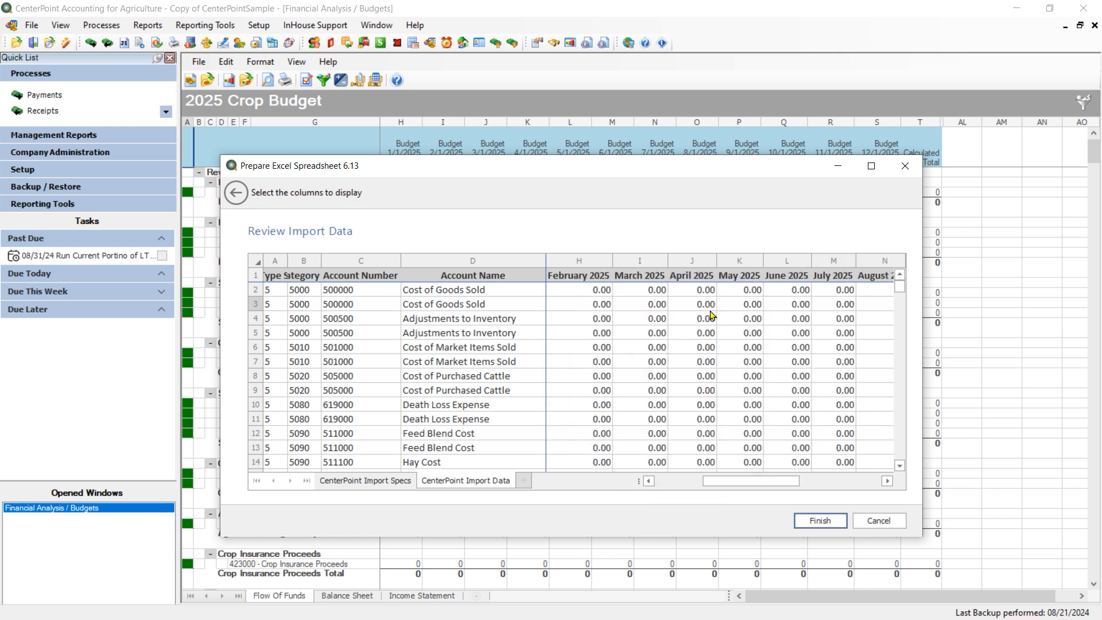
left_click_drag(760, 485, 675, 483)
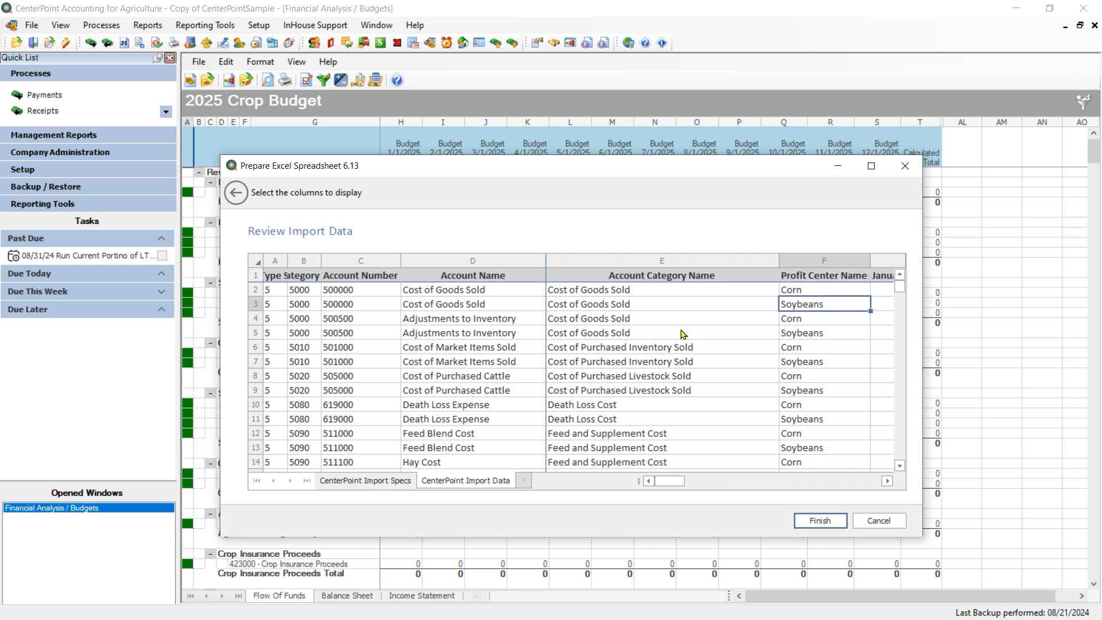
Step: Finish the import spreadsheet design, acknowledge its completion, and open Bidget 2025 Crop.xlsx from the Documents folder in Excel
left_click(819, 520)
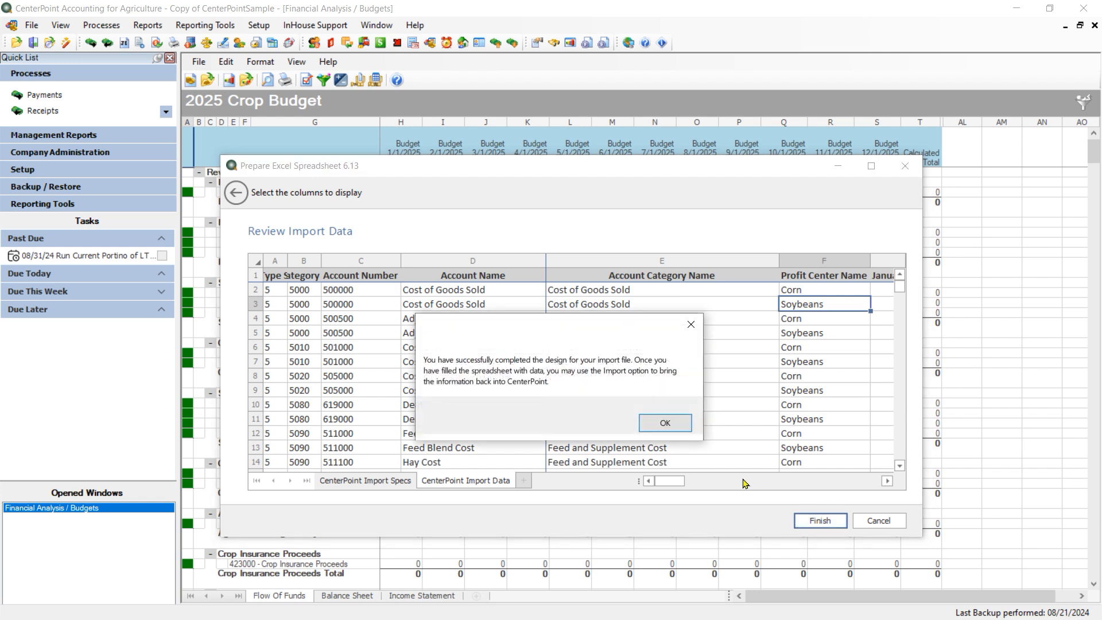
left_click(664, 426)
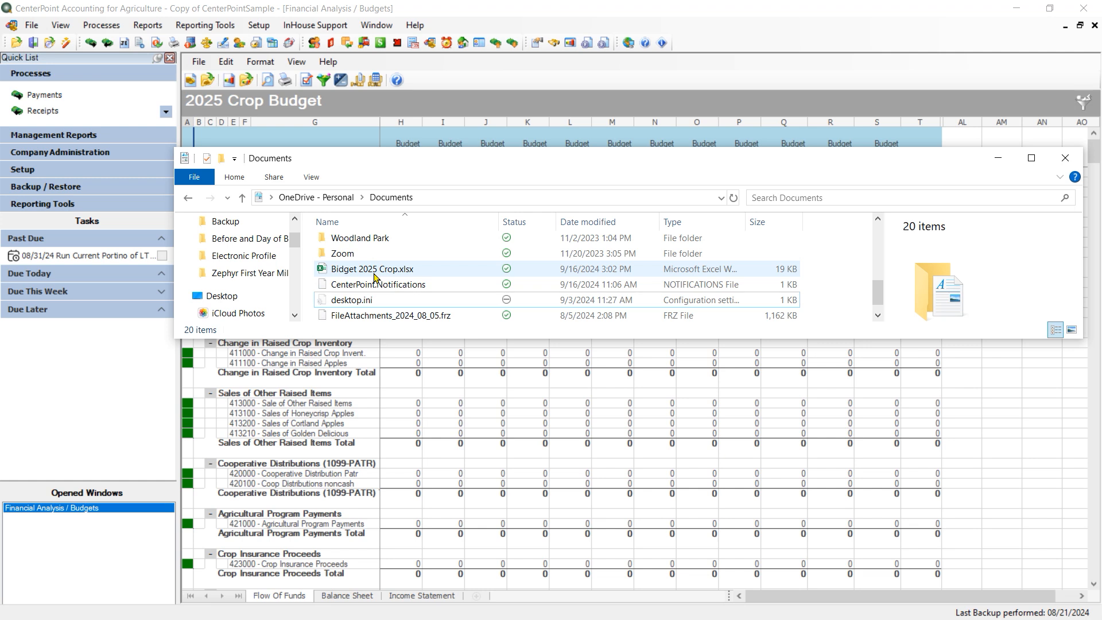
left_click(349, 274)
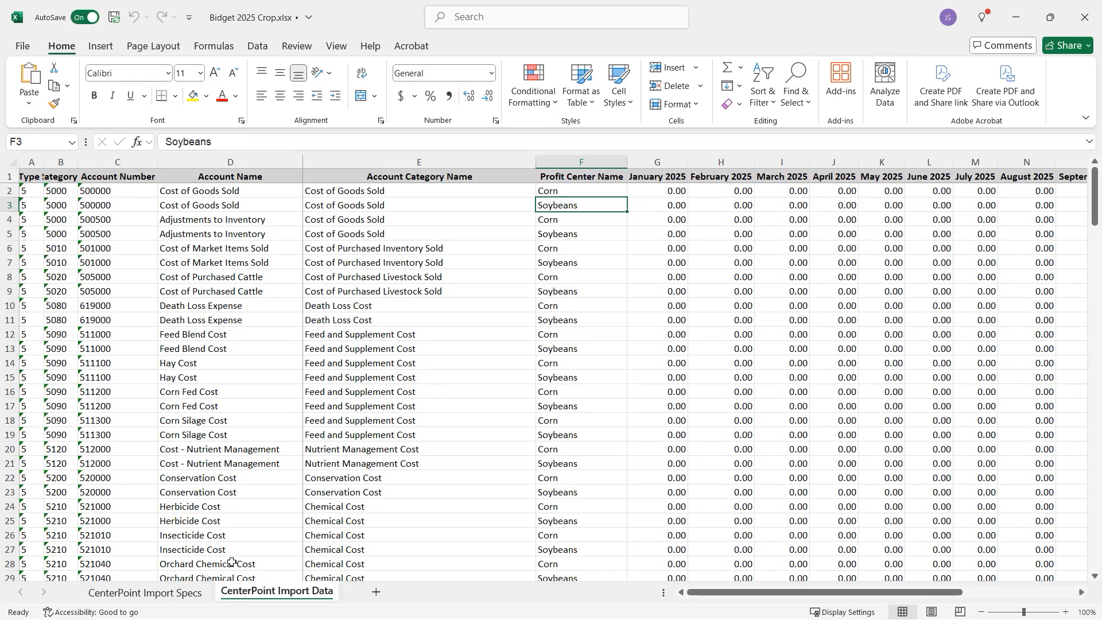
Step: Check the CenterPoint Import Specs sheet and return to the CenterPoint Import Data sheet
left_click(124, 594)
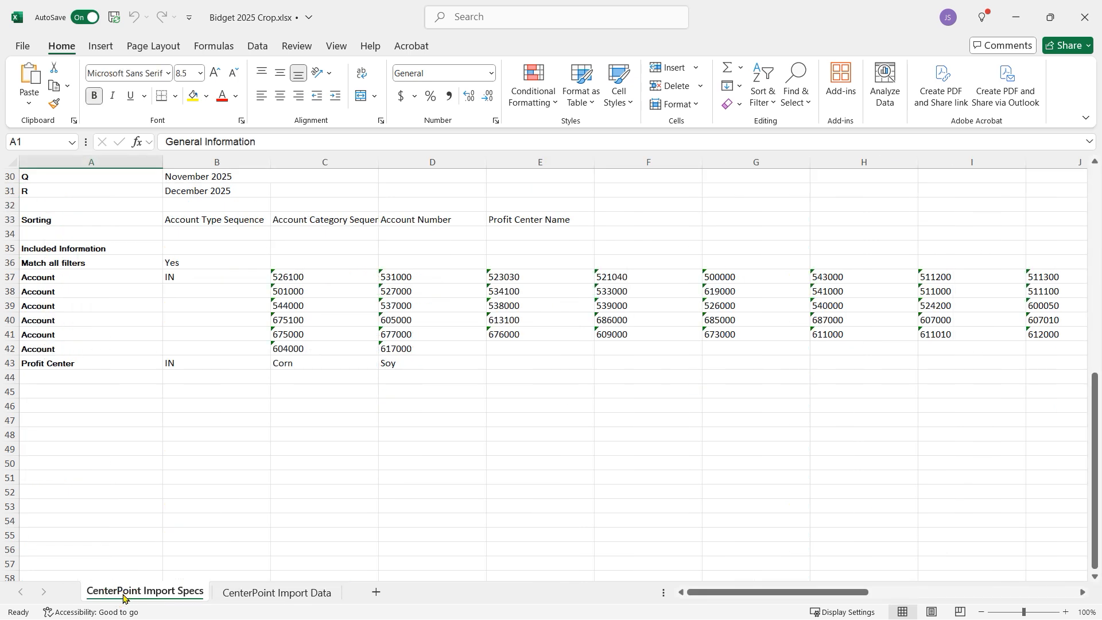
left_click(254, 592)
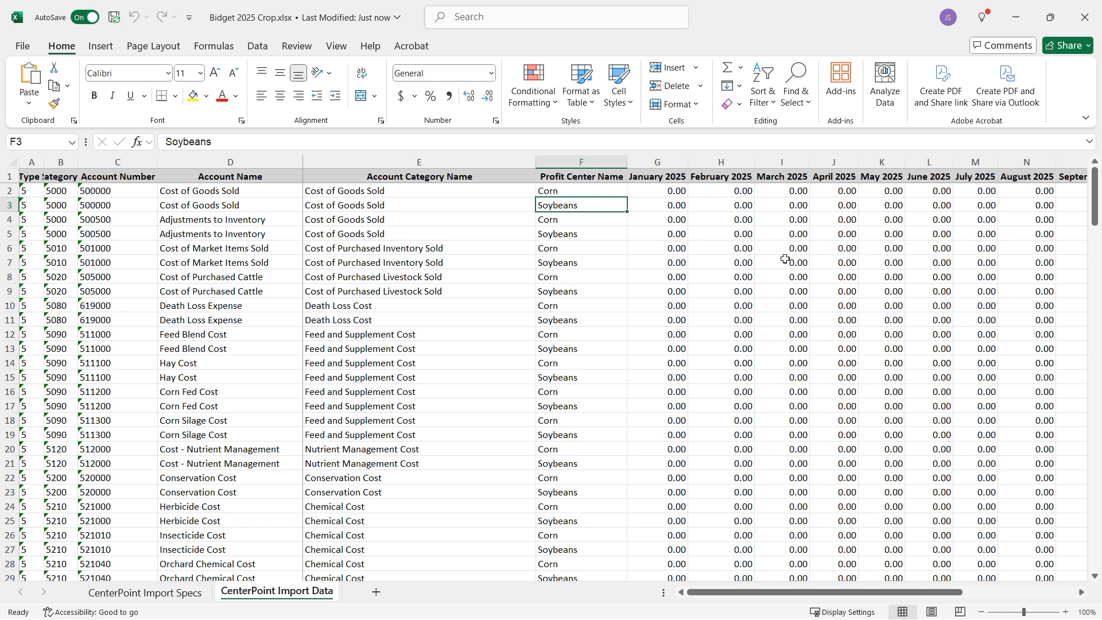
left_click(744, 244)
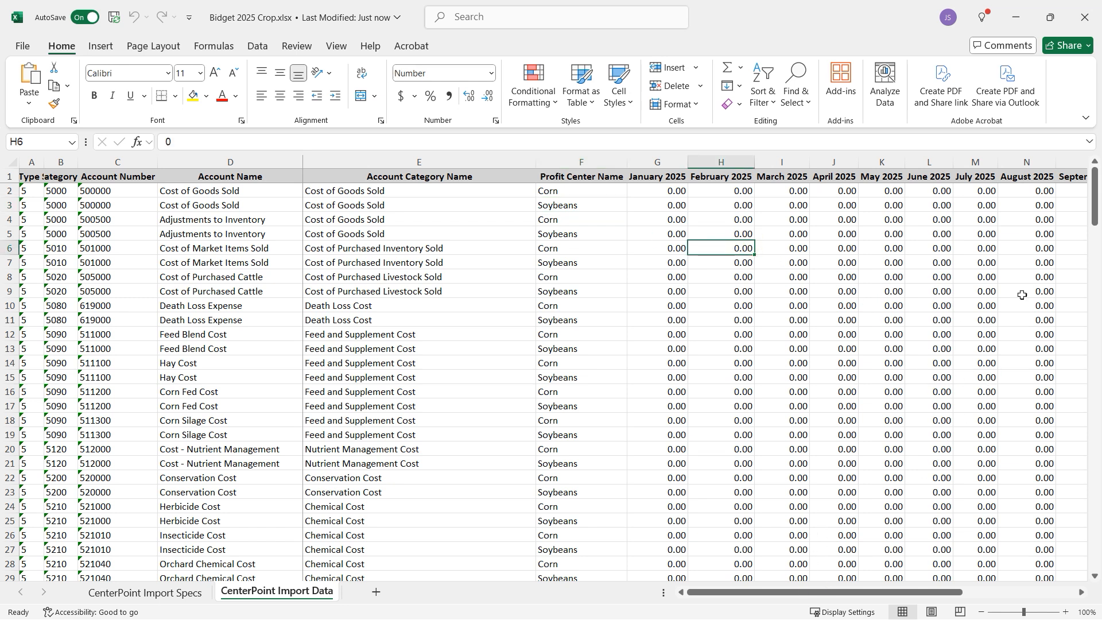
Step: Enter 50 as the January 2025 amount in the Corn row of account 607000 Insurance-Buildings
left_click_drag(1094, 203, 1095, 428)
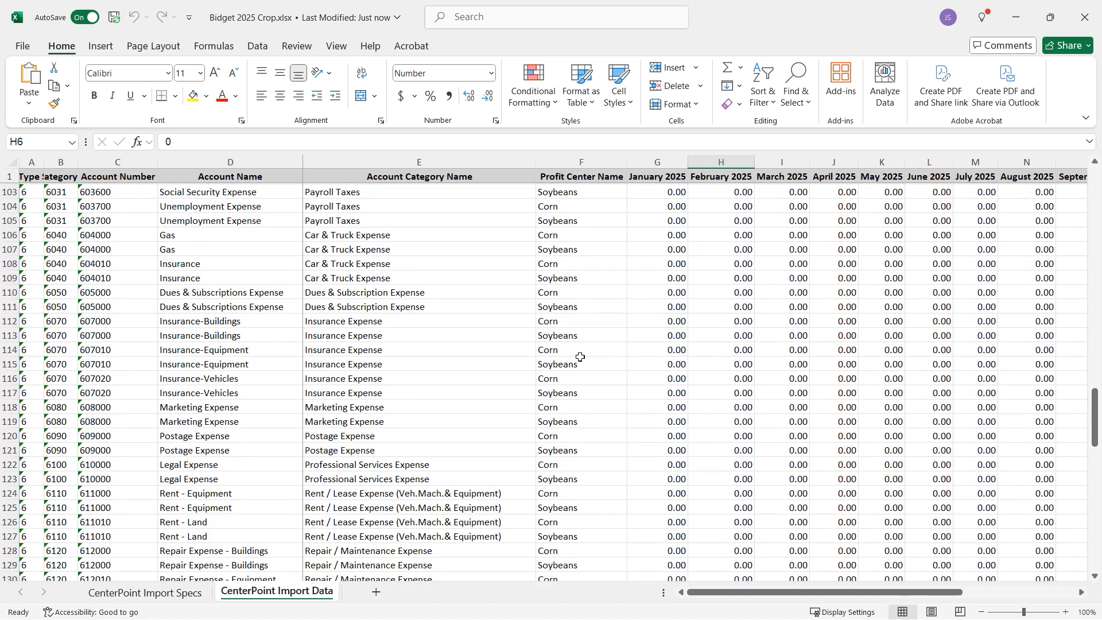
left_click(663, 324)
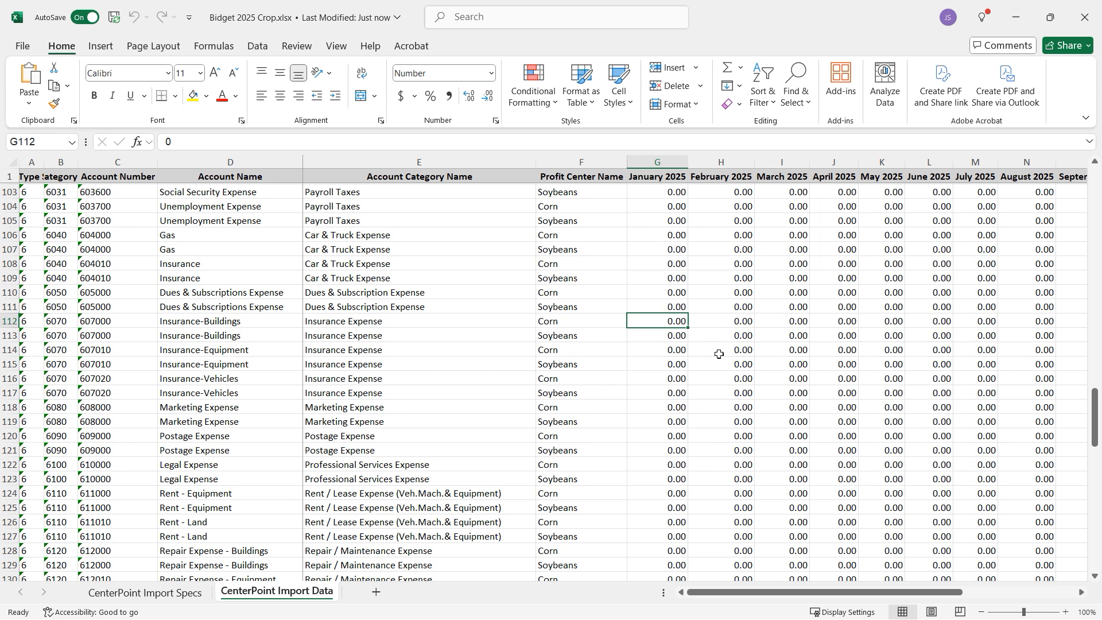
type("50")
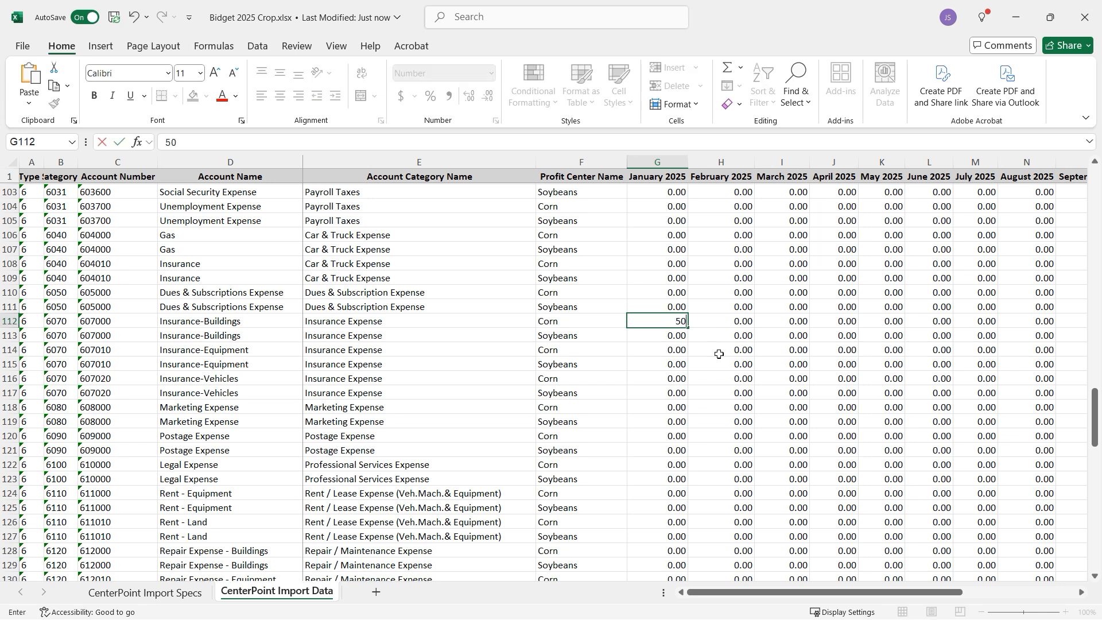
key("Tab")
Step: Copy the January amount in the Corn Insurance-Buildings row to February through December 2025
left_click(671, 322)
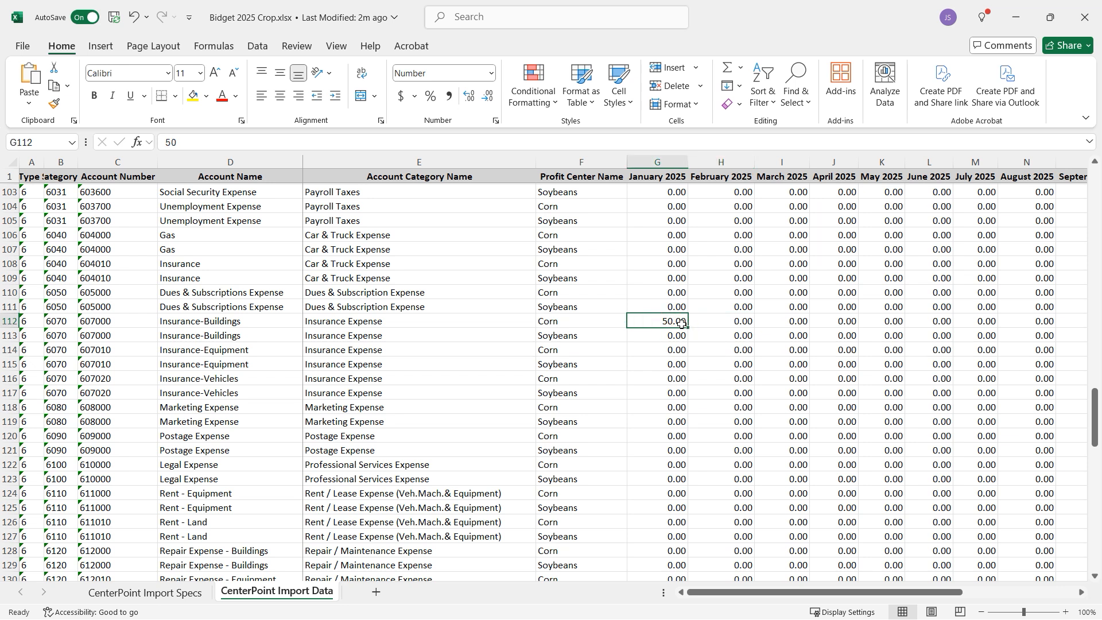
key("ctrl+c")
left_click(724, 323)
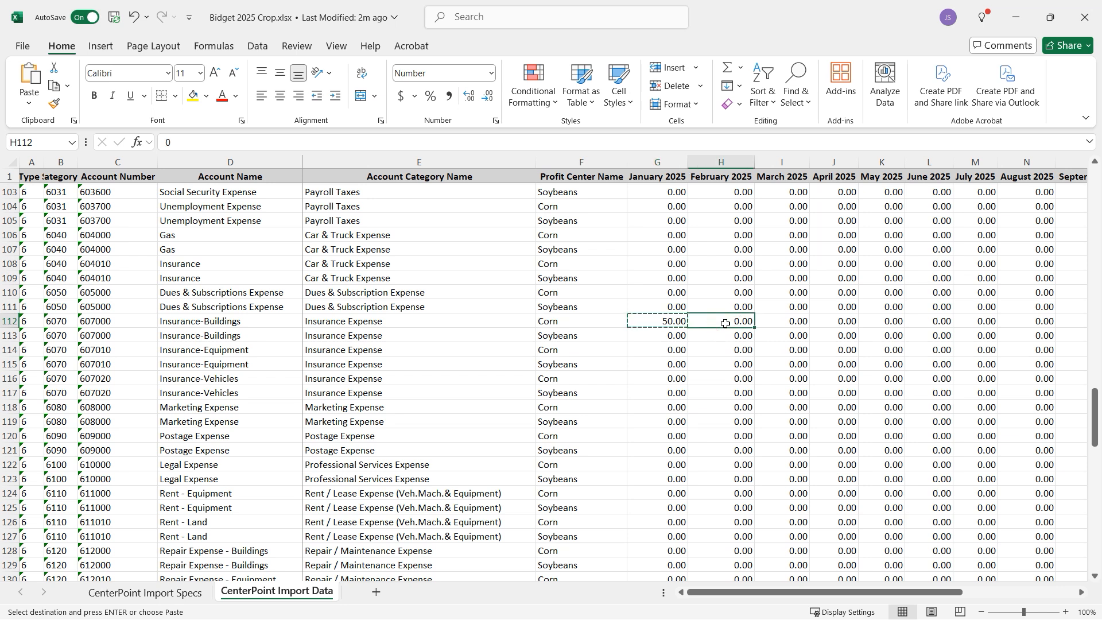
key("shift+Right")
key("shift+Right")
key("shift+Right")
key("shift+Right")
key("shift+Right")
key("shift+Right")
key("shift+Right")
key("shift+Right")
key("shift+Right")
key("shift+Right")
key("shift+Right")
key("shift+Right")
key("shift+Right")
key("shift+Right")
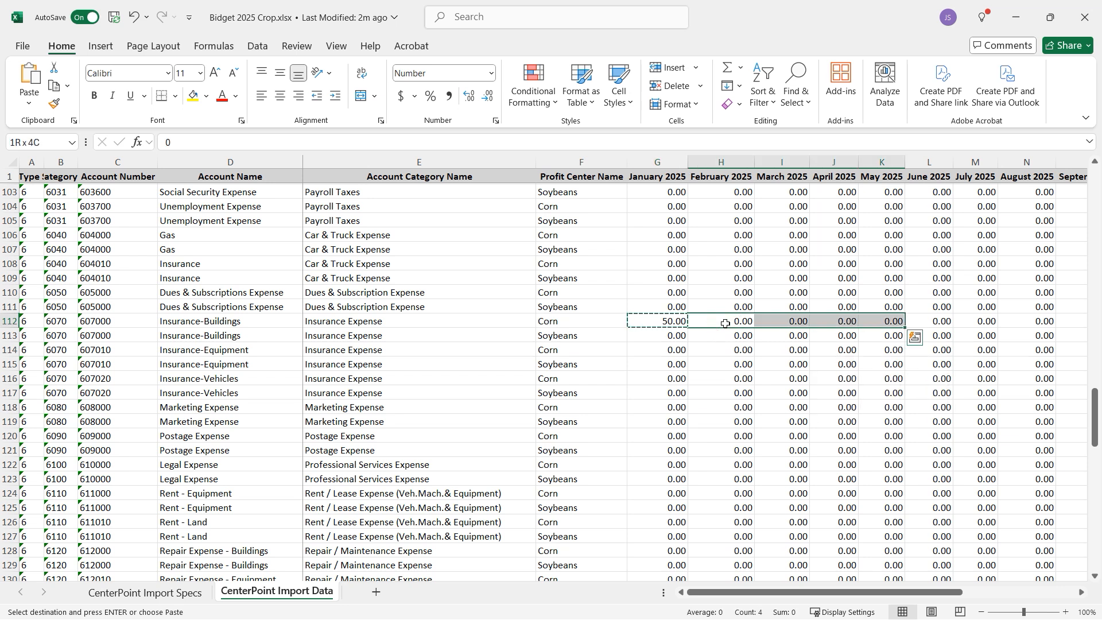
key("shift+Left")
key("shift+Left")
key("shift+Left")
key("shift+Left")
key("shift+Left")
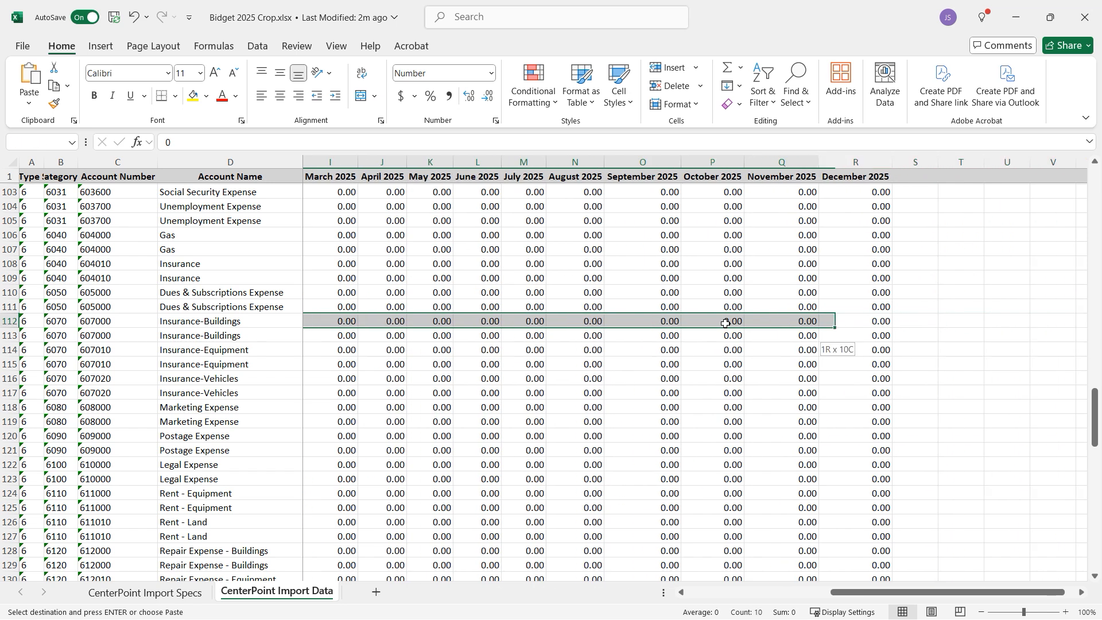
key("shift+Right")
key("ctrl+v")
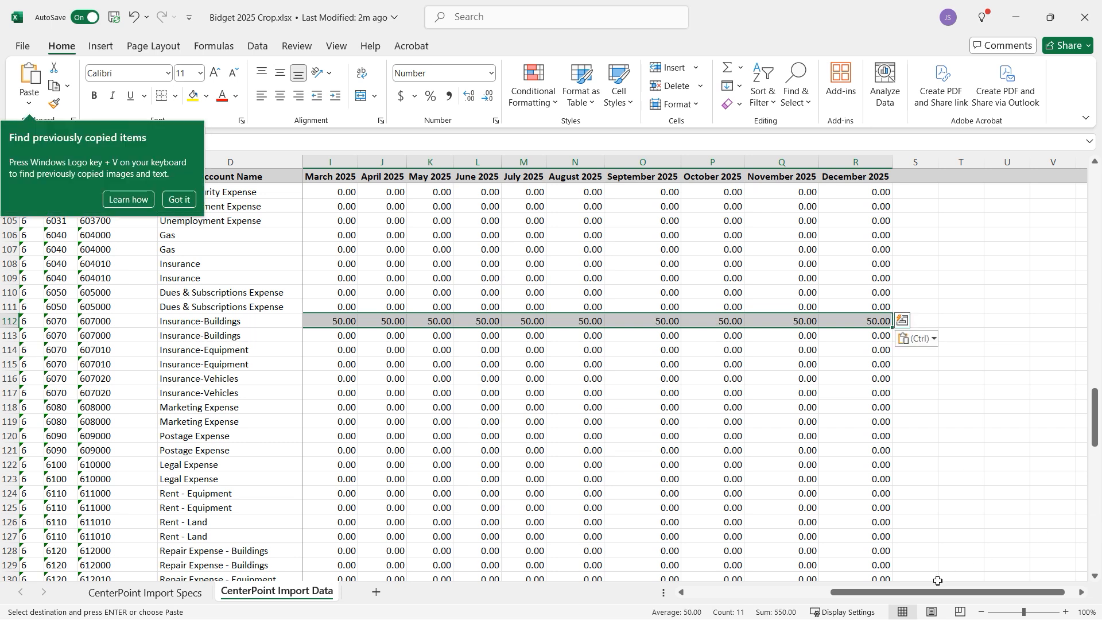
Step: Enter 80 as the January 2025 amount in the Soybeans row of account 607000 Insurance-Buildings
left_click_drag(915, 596, 771, 596)
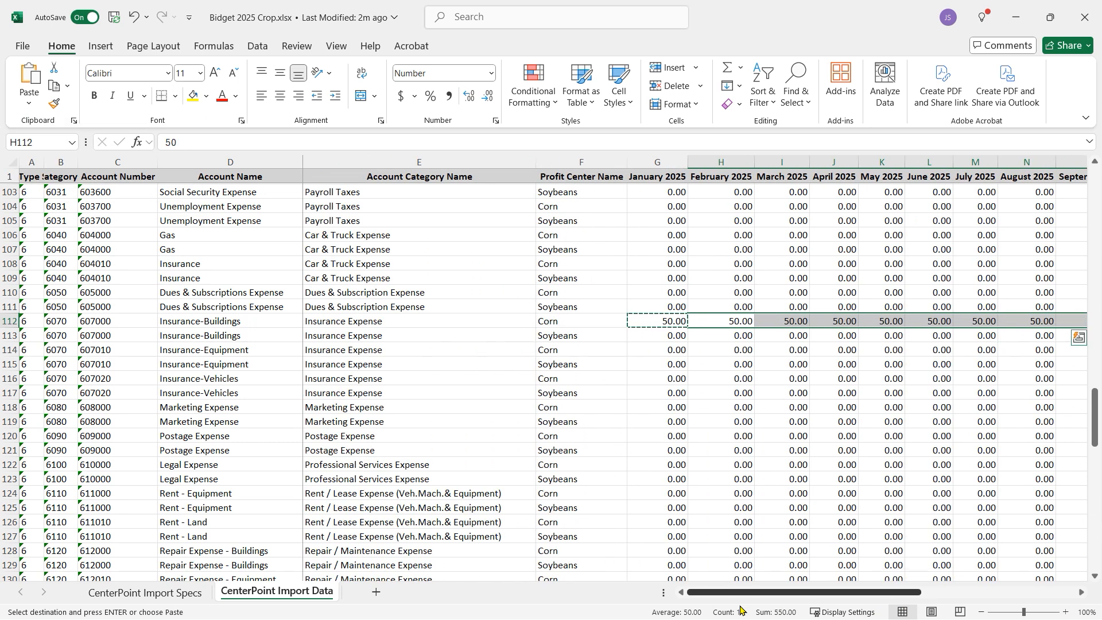
left_click(676, 338)
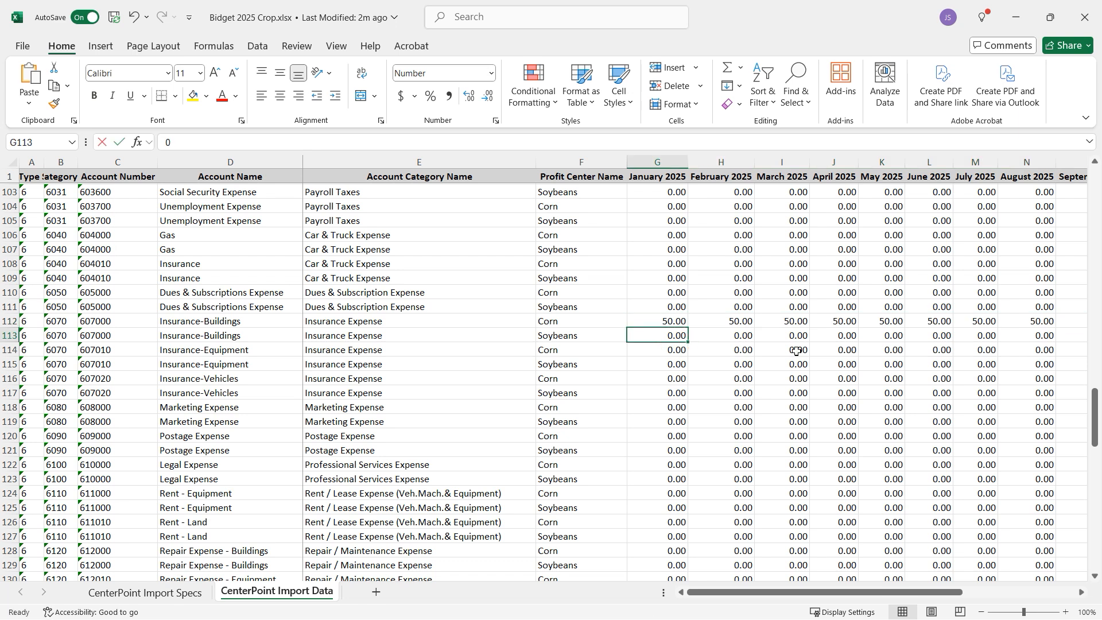
type("80")
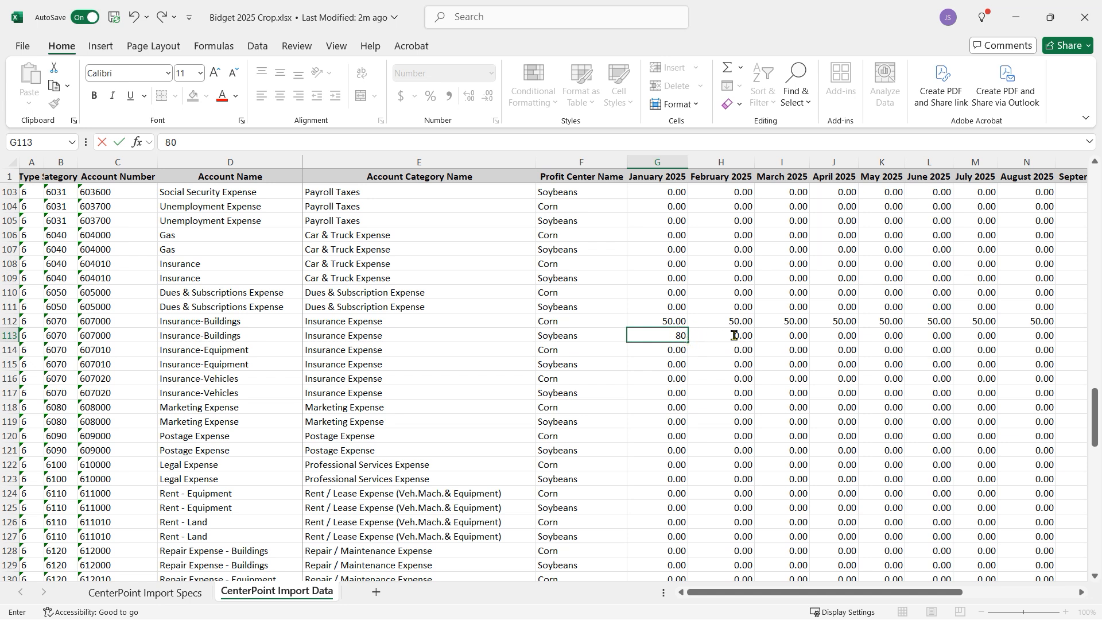
left_click(712, 347)
left_click_drag(711, 345, 740, 337)
left_click(667, 337)
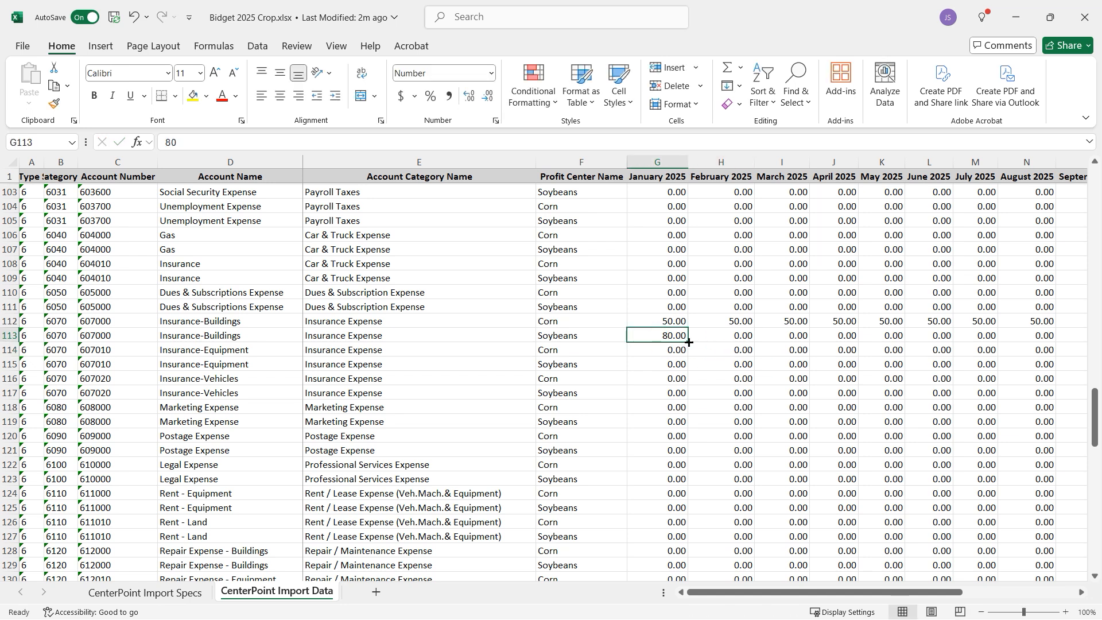
Step: Copy the January amount in the Soybeans Insurance-Buildings row to February through December 2025
key("ctrl+c")
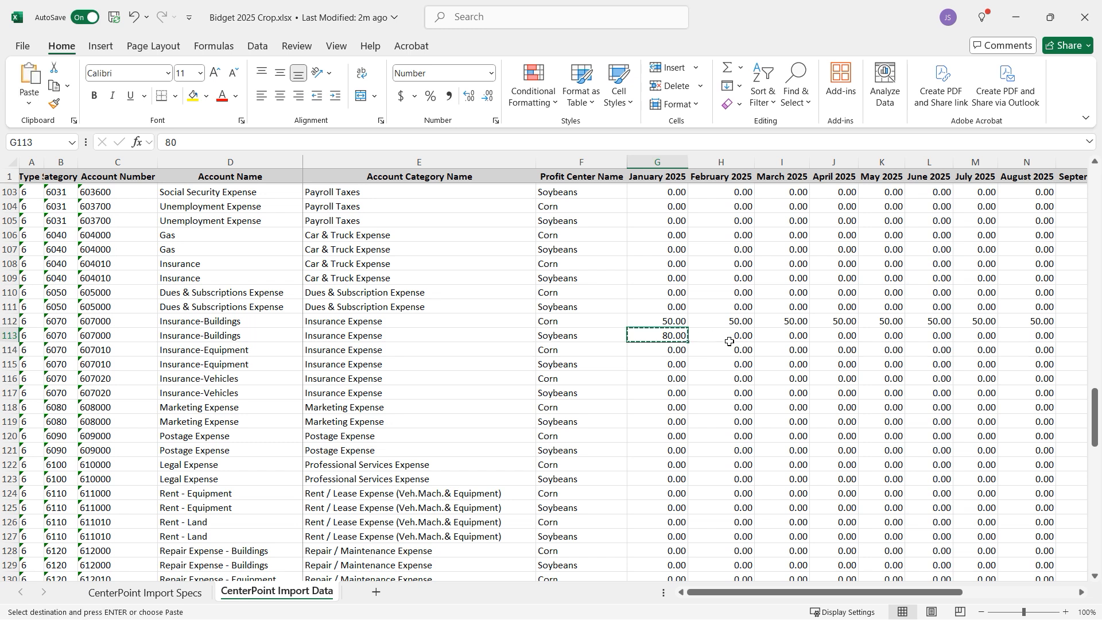
left_click(724, 338)
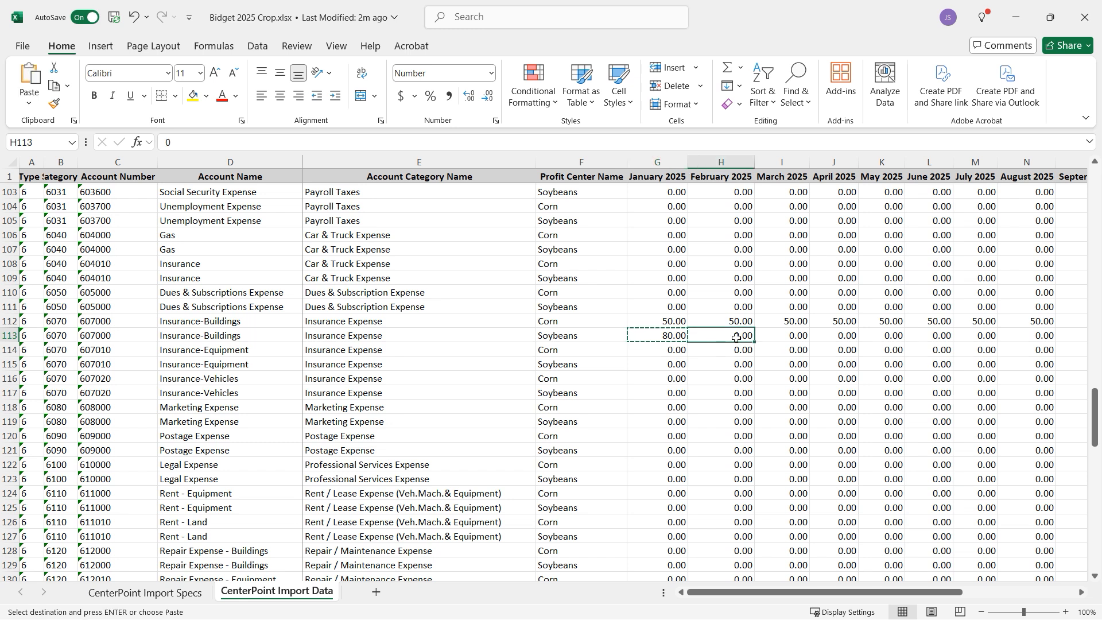
key("shift+Right")
key("shift+Right")
key("shift+Right")
key("shift+Right")
key("shift+Right")
key("shift+Right")
key("shift+Right")
key("shift+Right")
key("shift+Right")
key("shift+Right")
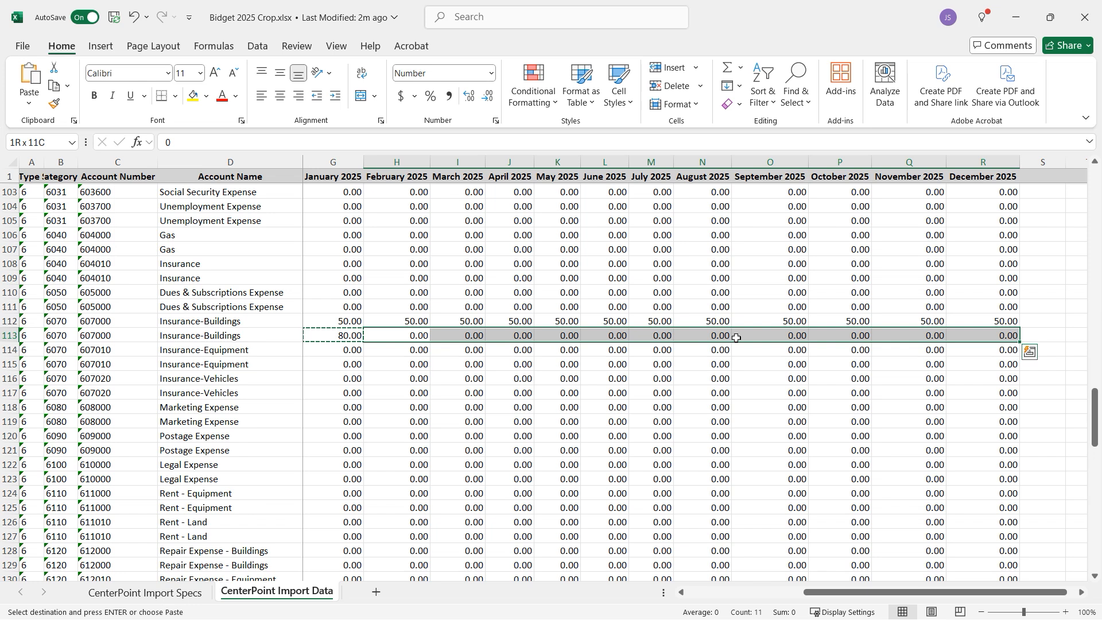
key("ctrl+v")
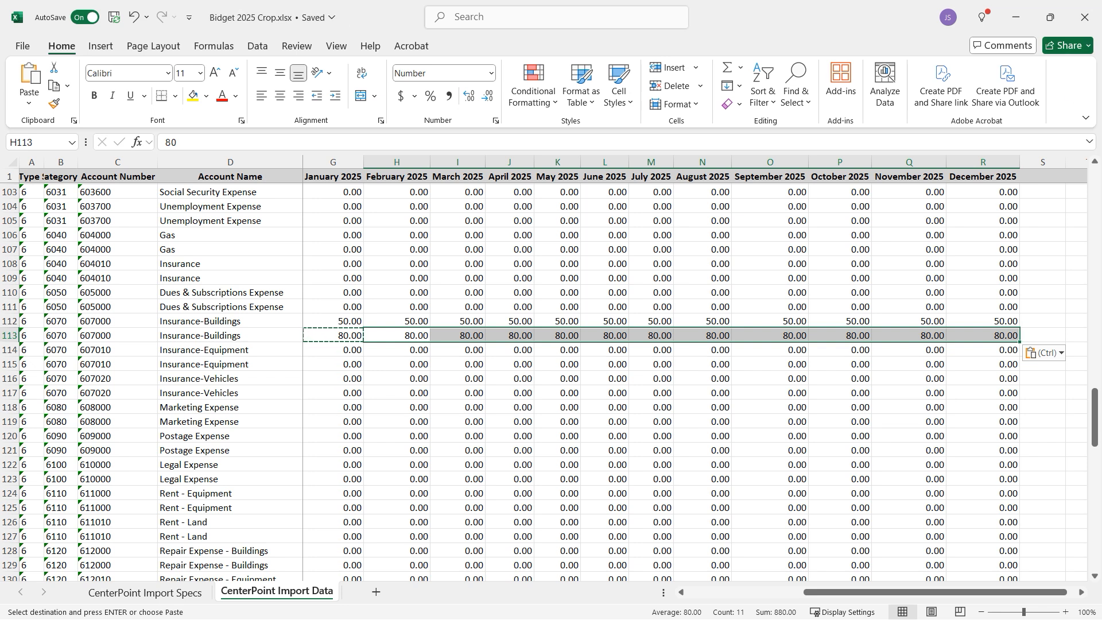
Step: Close the workbook and the Documents folder, and import Bidget 2025 Crop.xlsx into the 2025 Crop Budget in CenterPoint without replacing existing budget data
left_click(1070, 19)
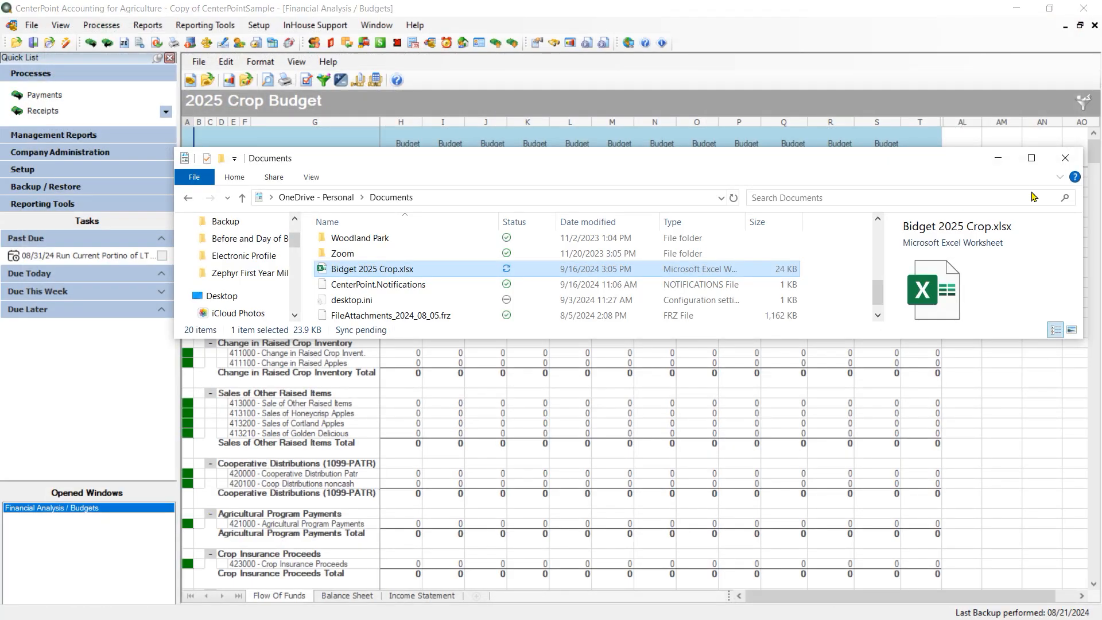
left_click(1065, 160)
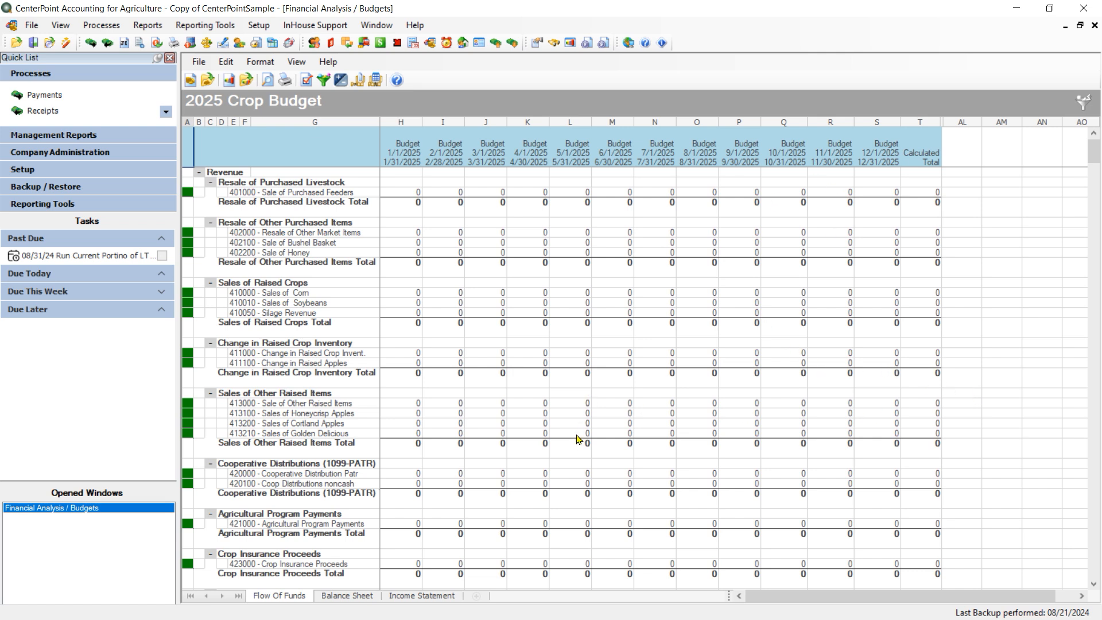
left_click(197, 62)
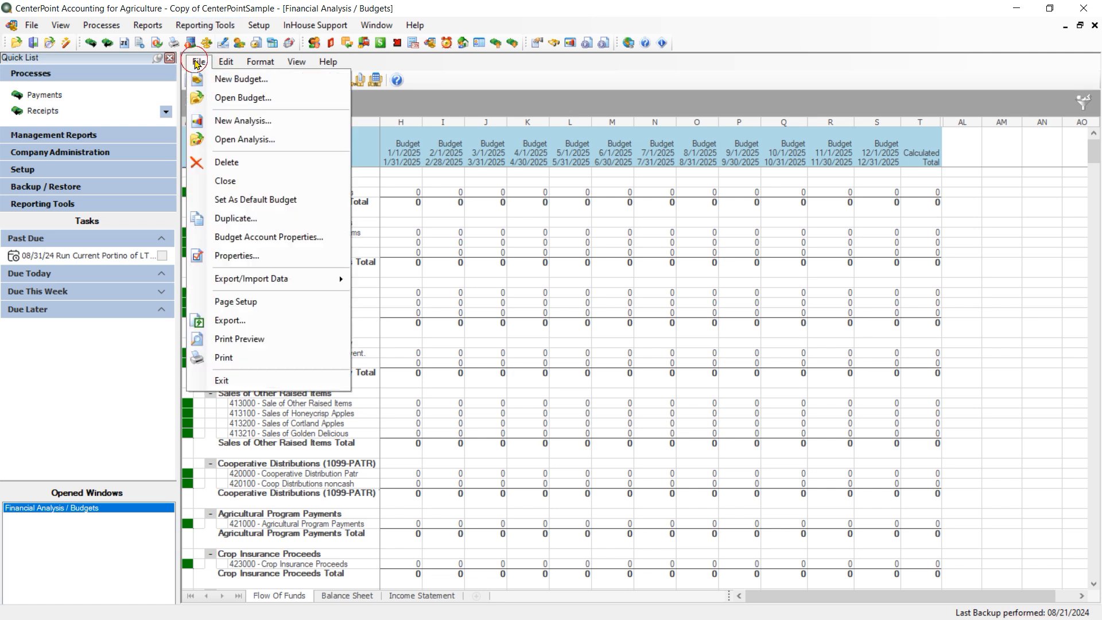
mouse_move(272, 281)
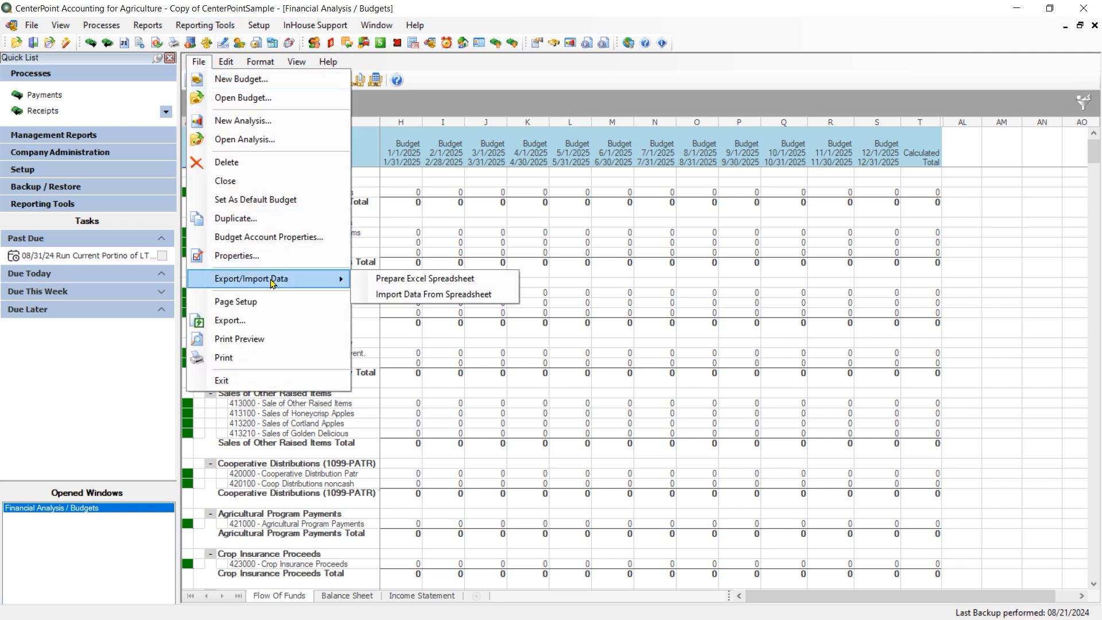
left_click(468, 294)
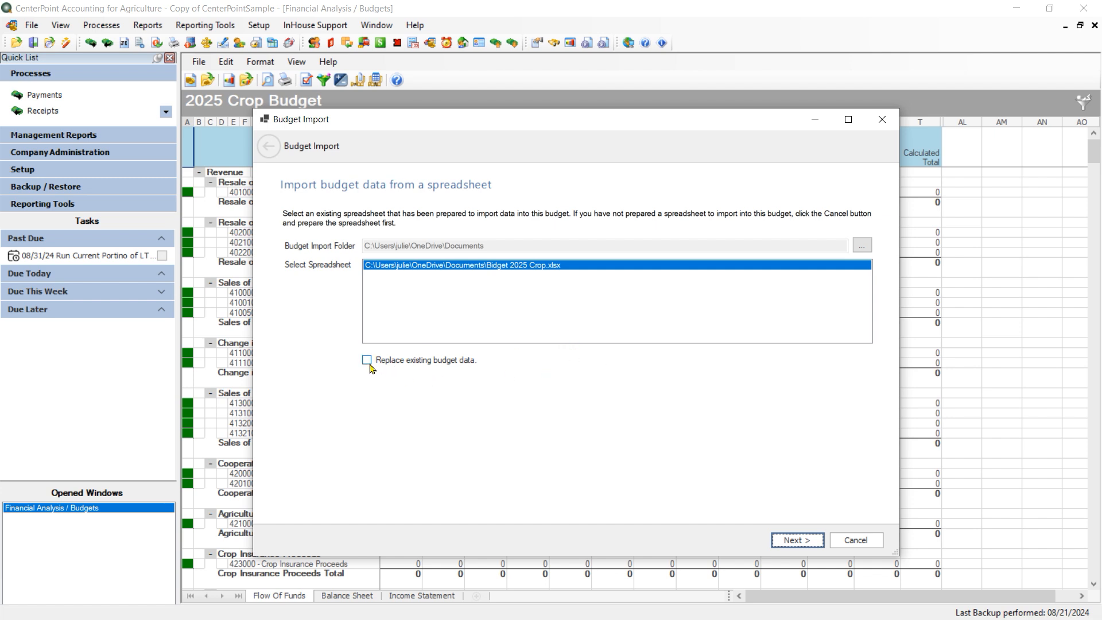
left_click(792, 540)
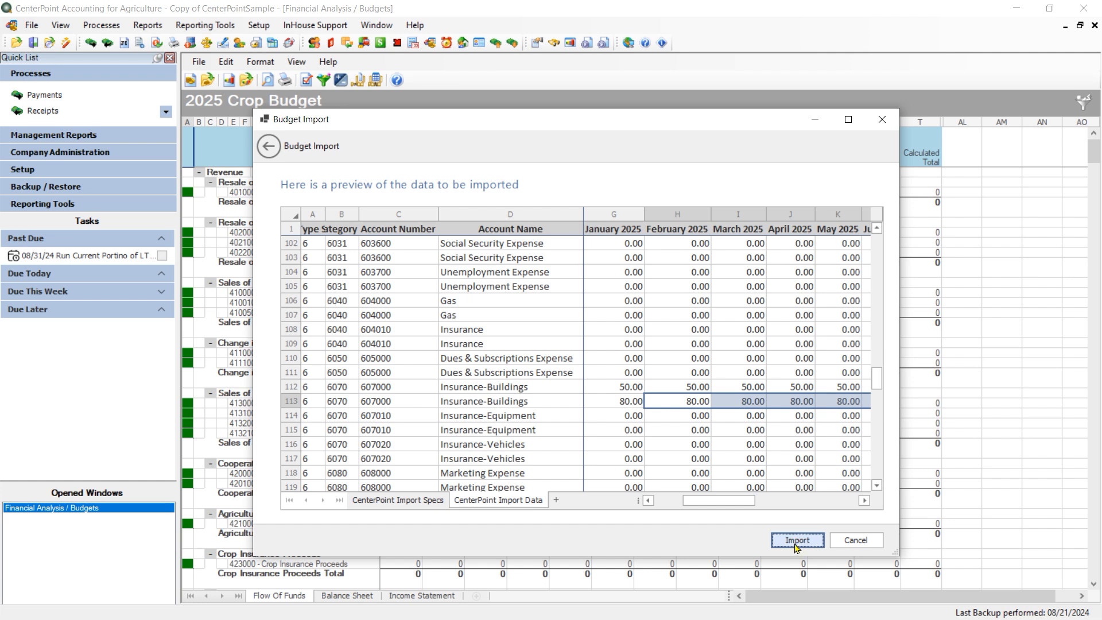
left_click(795, 544)
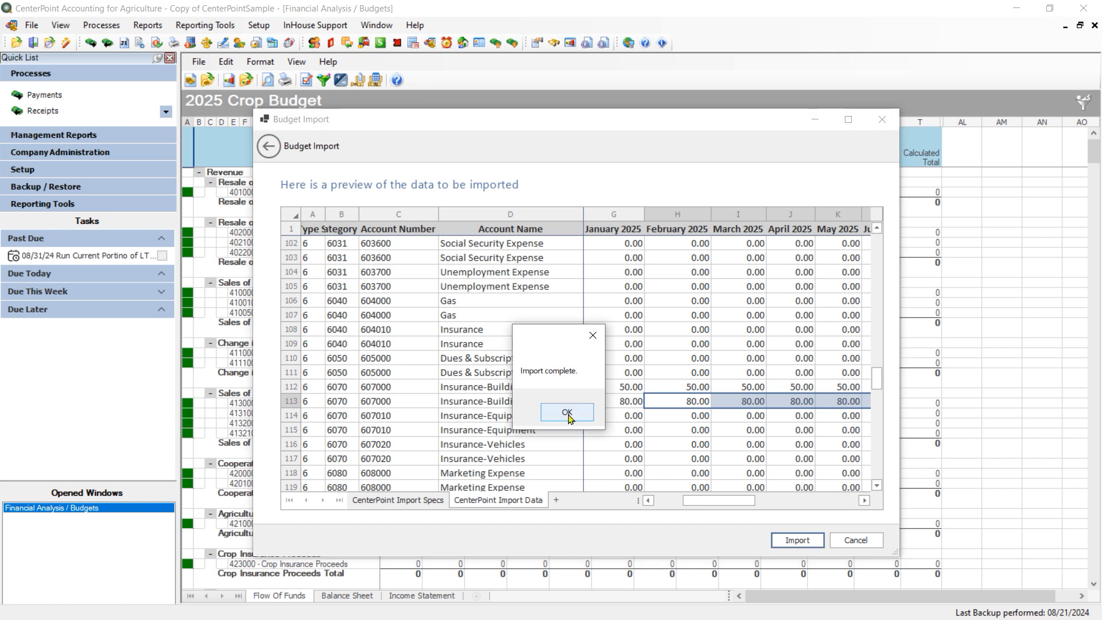
left_click(568, 415)
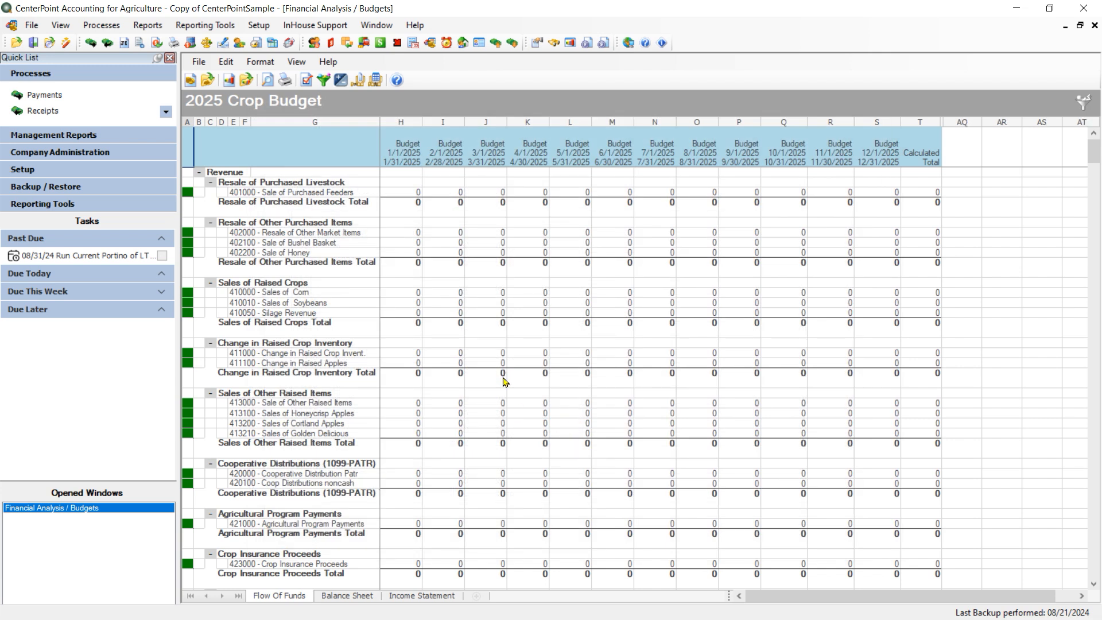
Step: Inspect the January 2025 entry detail behind account 607000 Insurance-Buildings in the budget's expenses, and close the detail
scroll(504, 381, "down", 12)
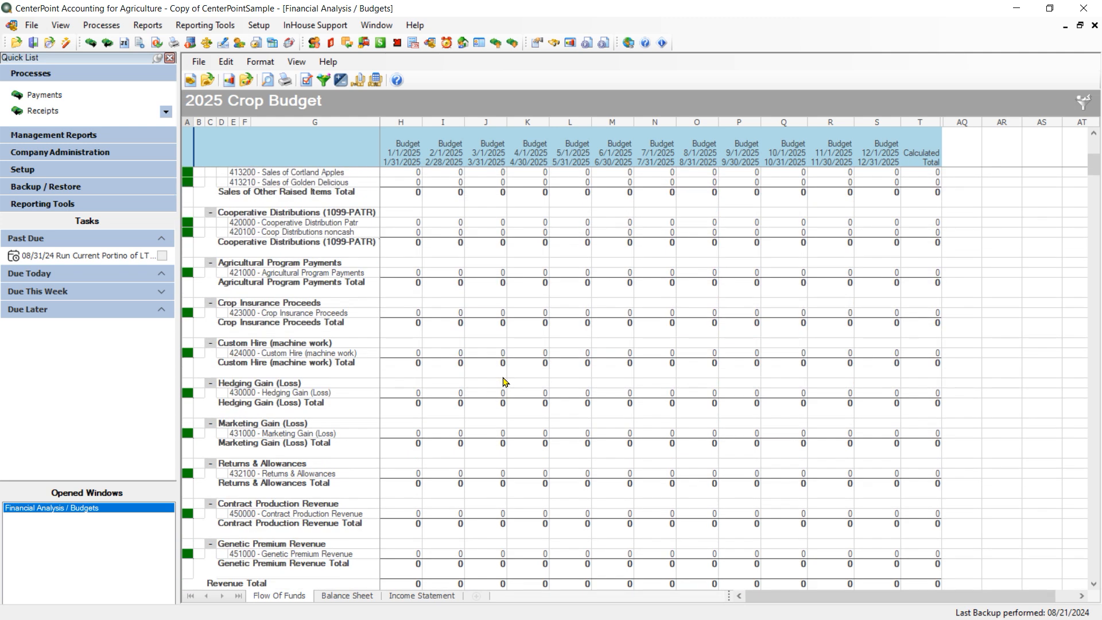
scroll(504, 382, "down", 13)
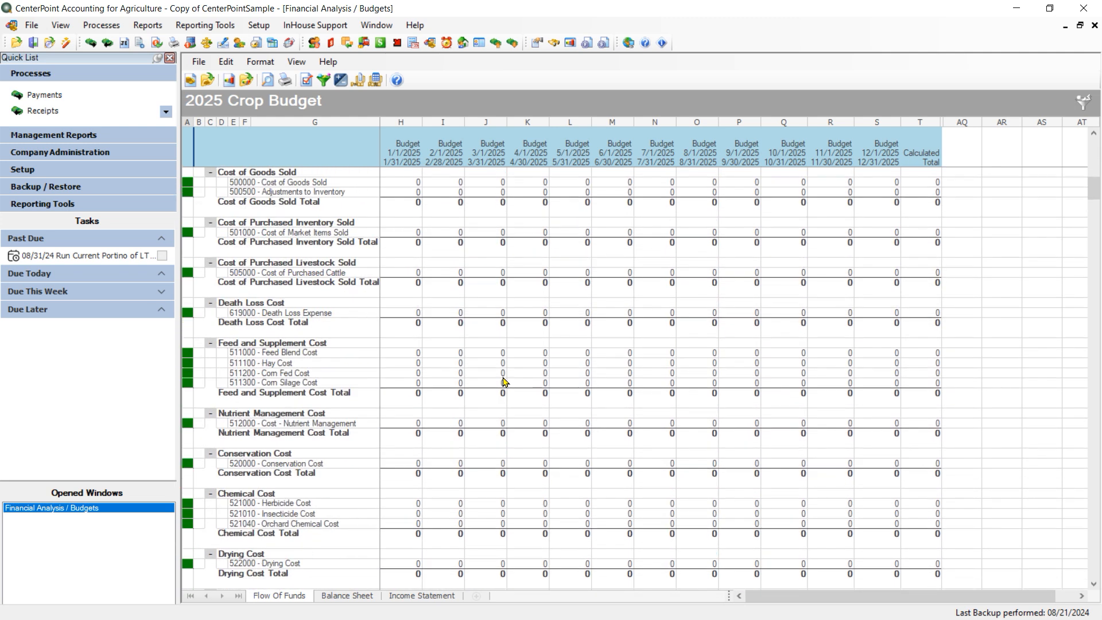
scroll(503, 381, "down", 16)
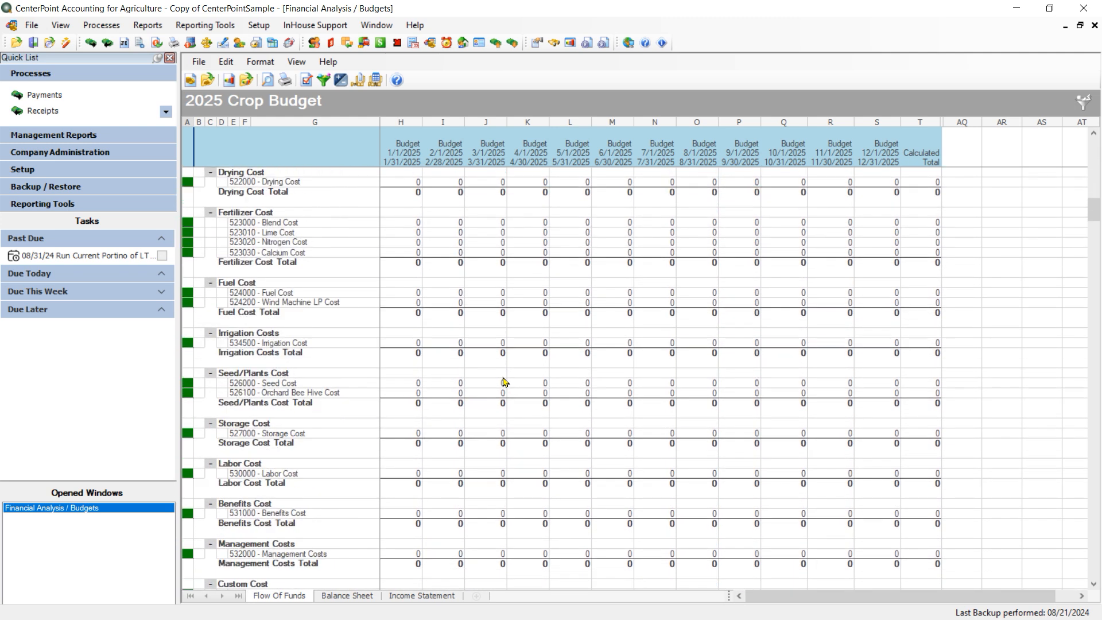
scroll(504, 382, "down", 18)
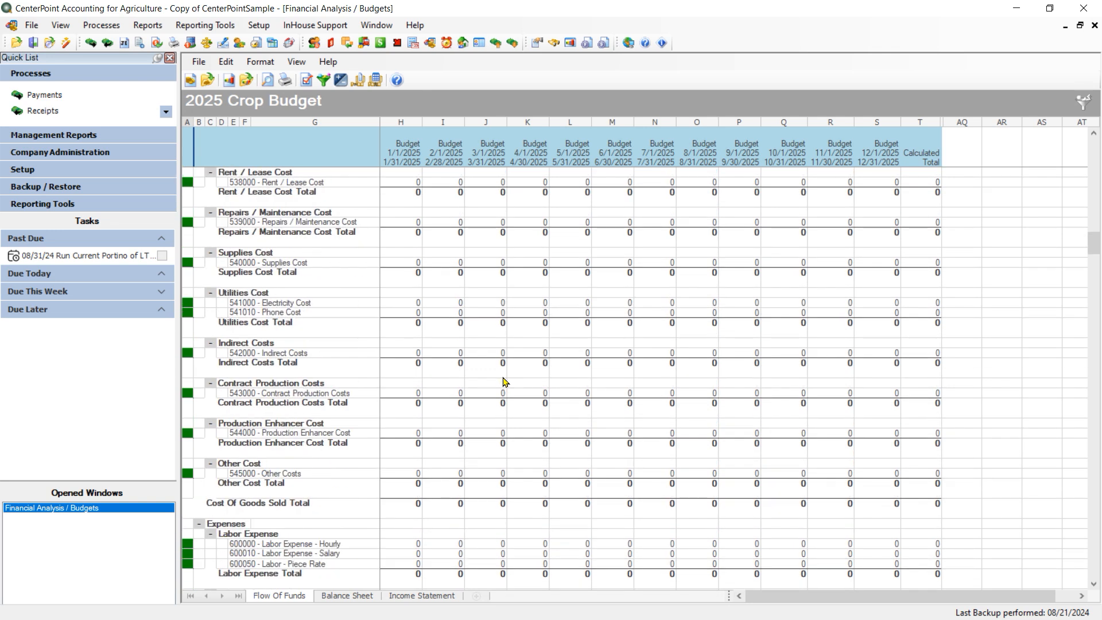
scroll(504, 382, "down", 8)
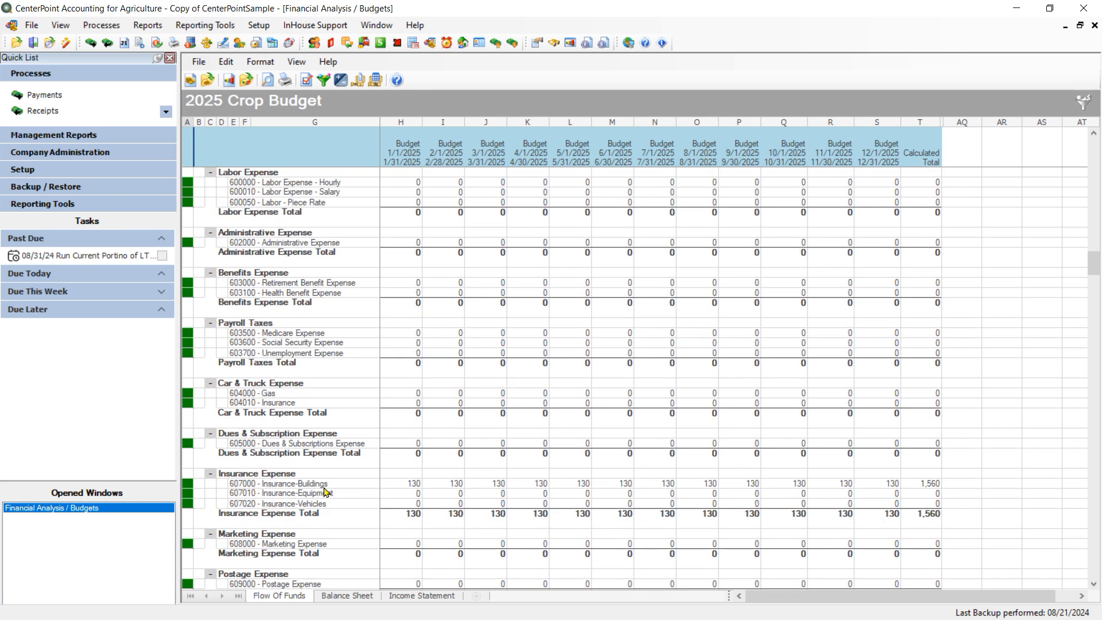
left_click(414, 485)
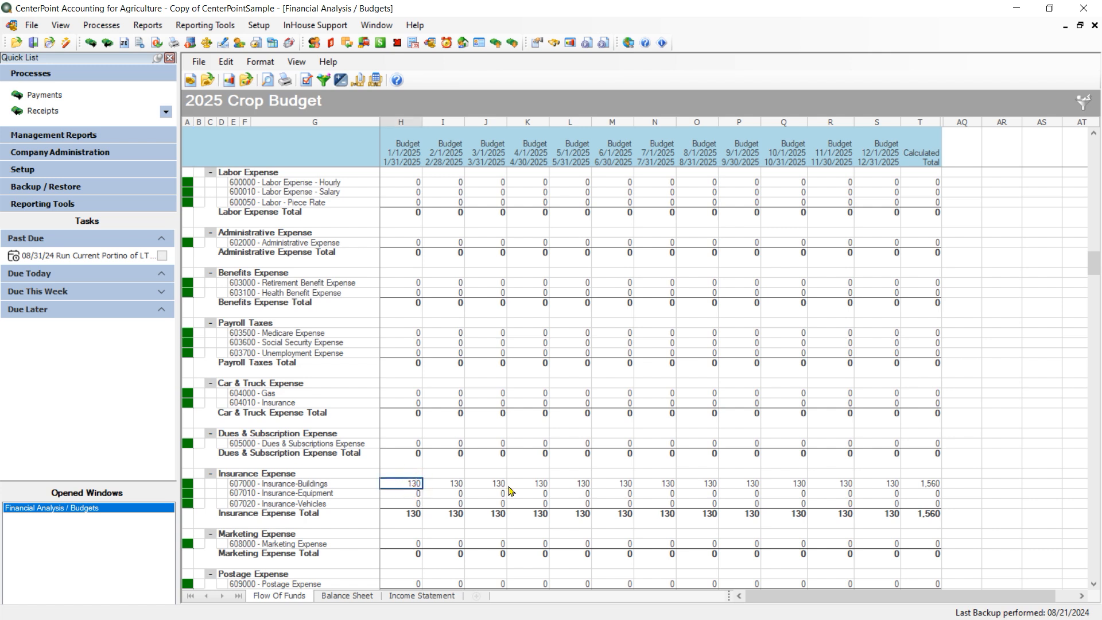
left_click(225, 62)
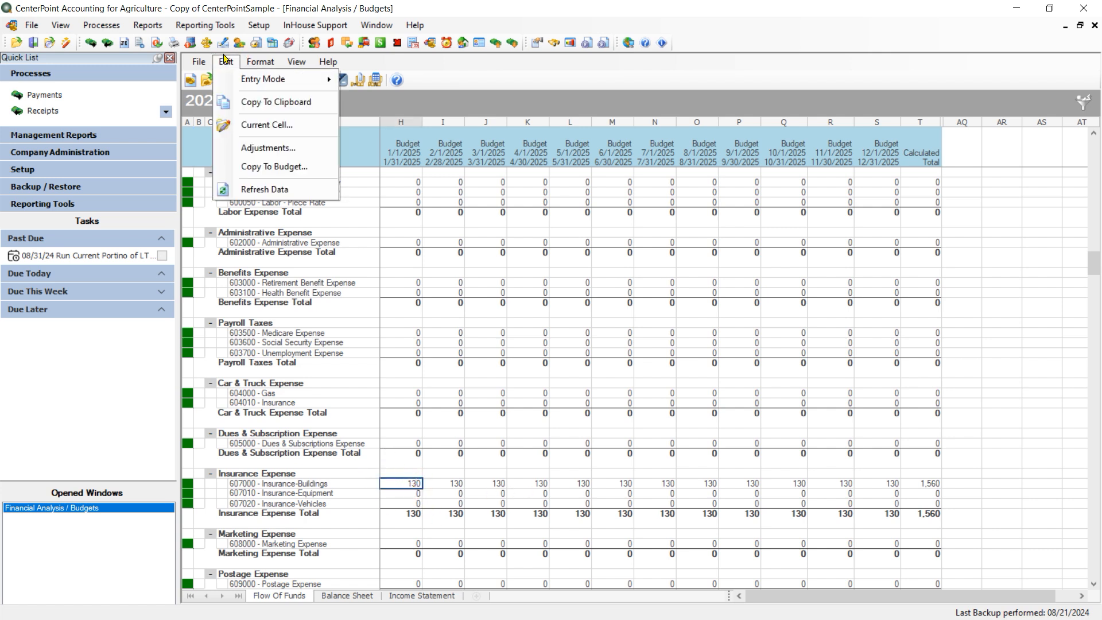
left_click(250, 123)
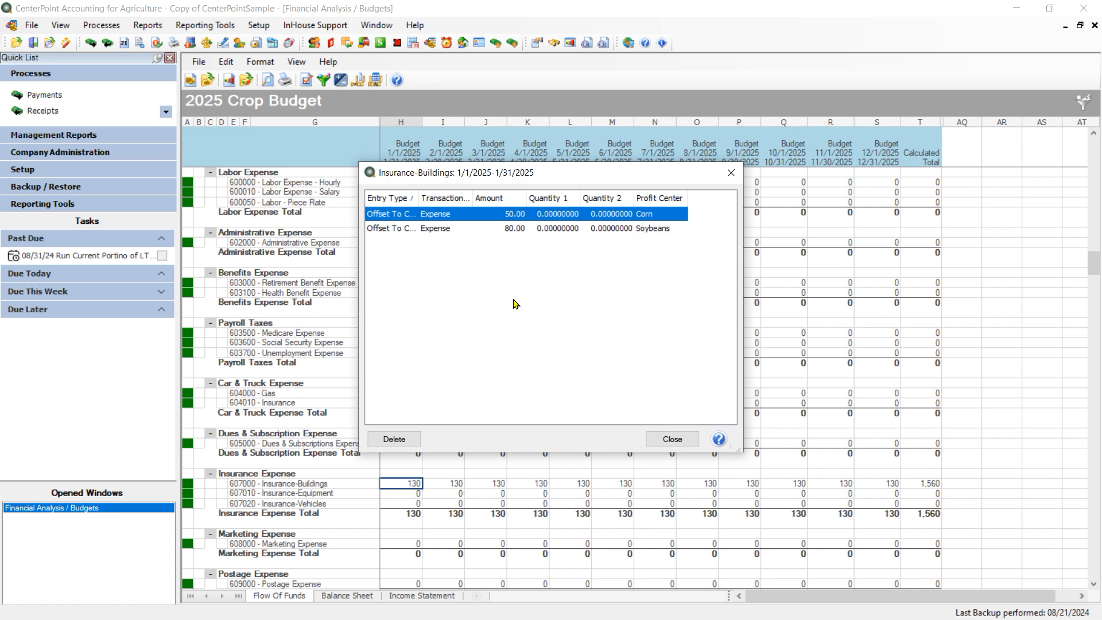
left_click(672, 440)
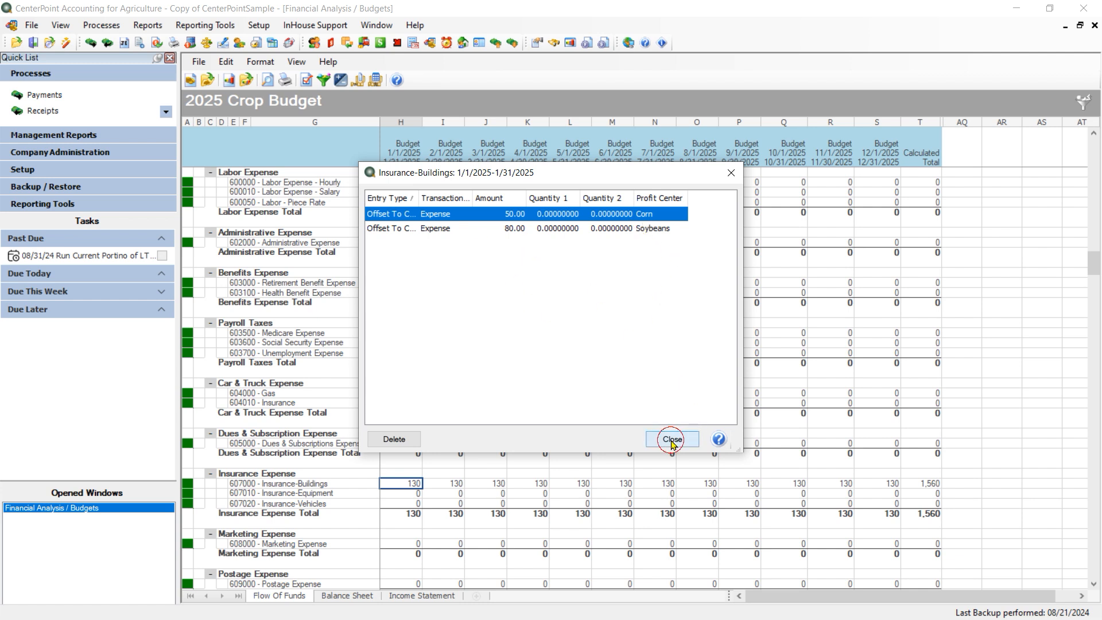